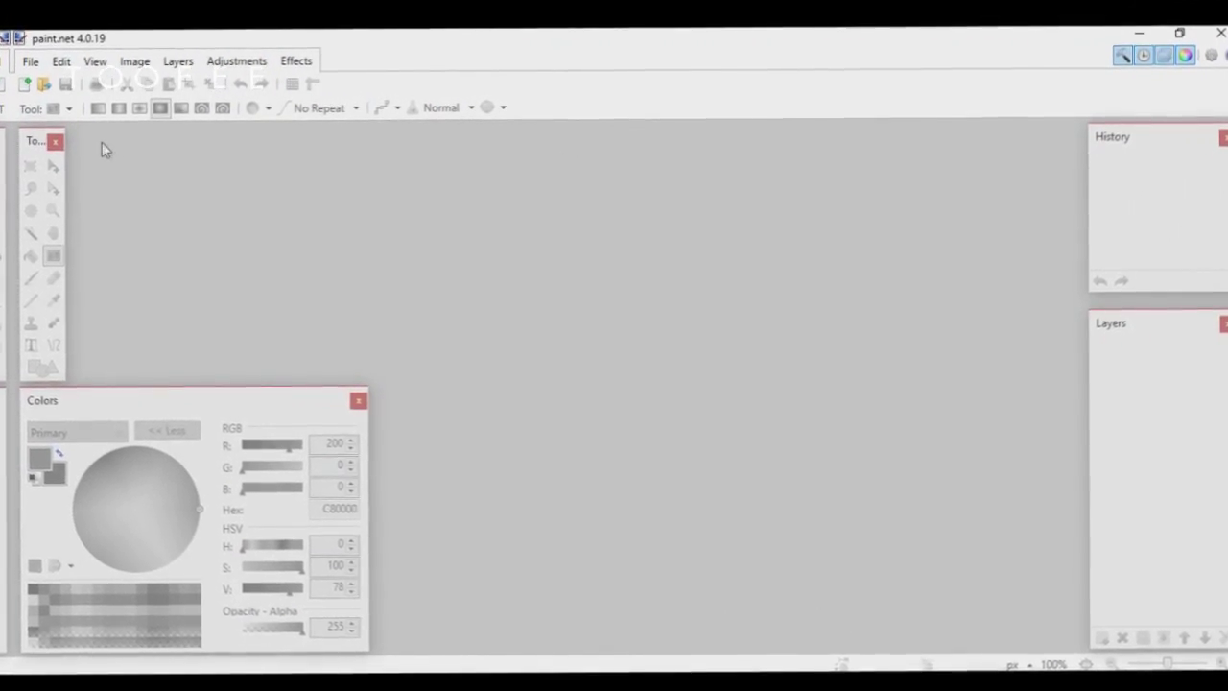
Create a new image 16 pixels wide and 16 pixels high.
{"action": "left_click", "coordinate": [21, 56]}
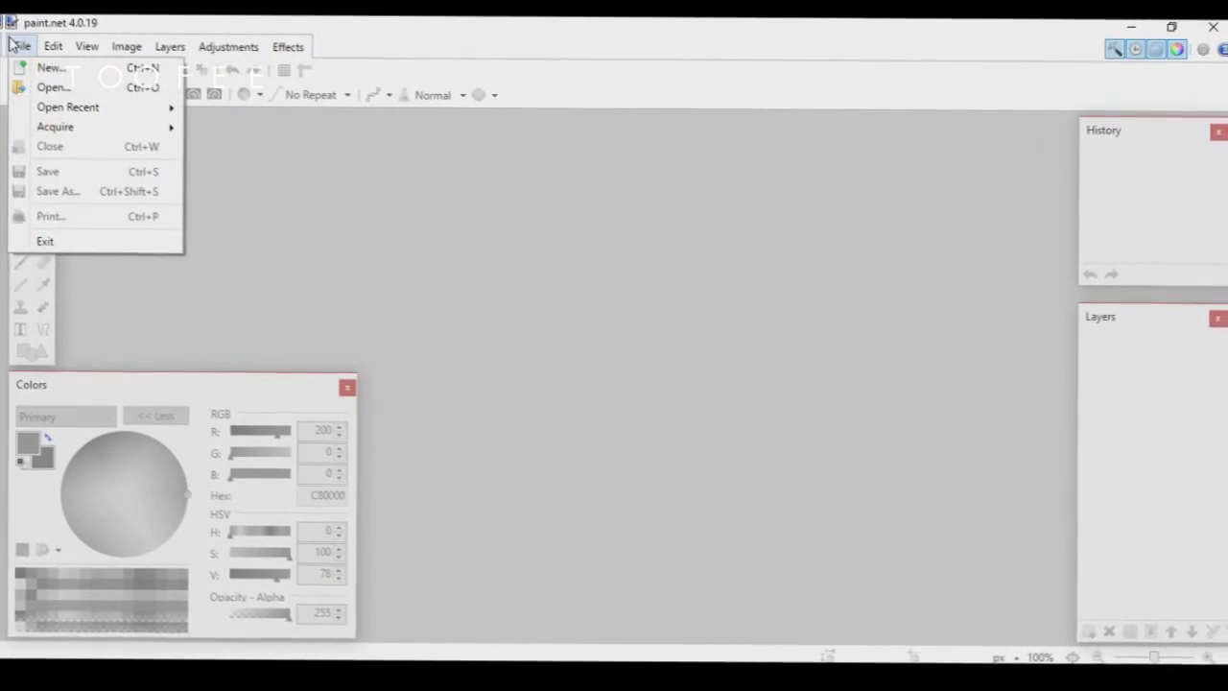
{"action": "left_click", "coordinate": [38, 69]}
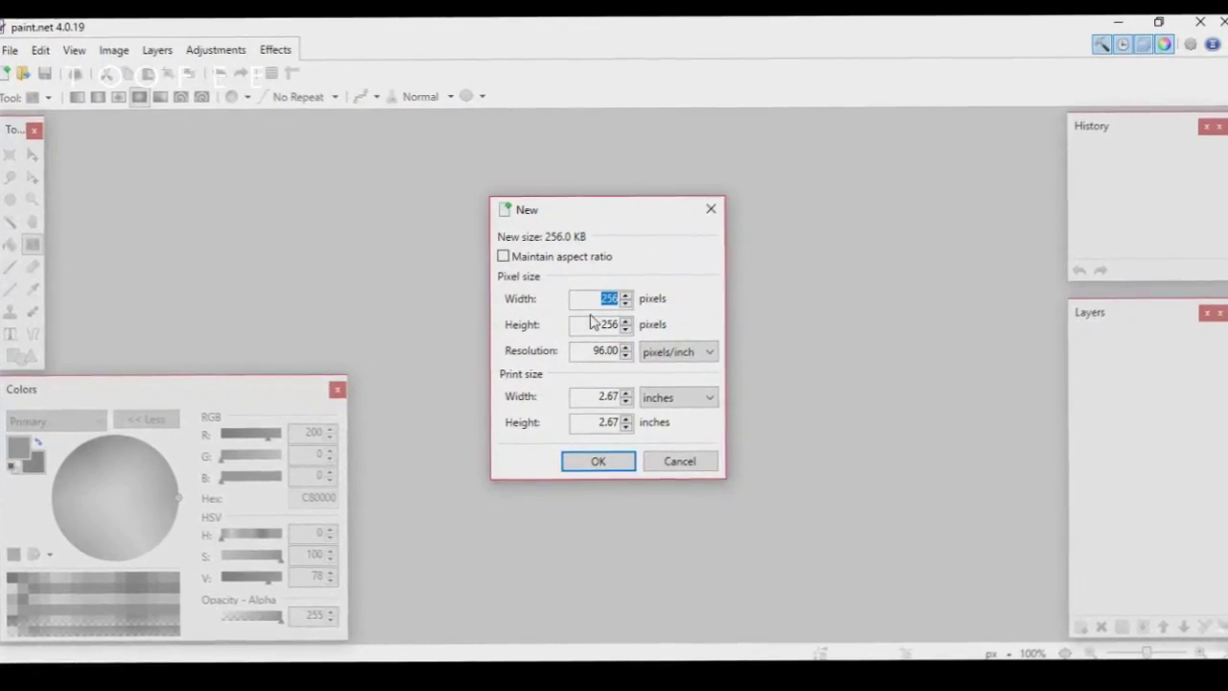
{"action": "type", "text": "16"}
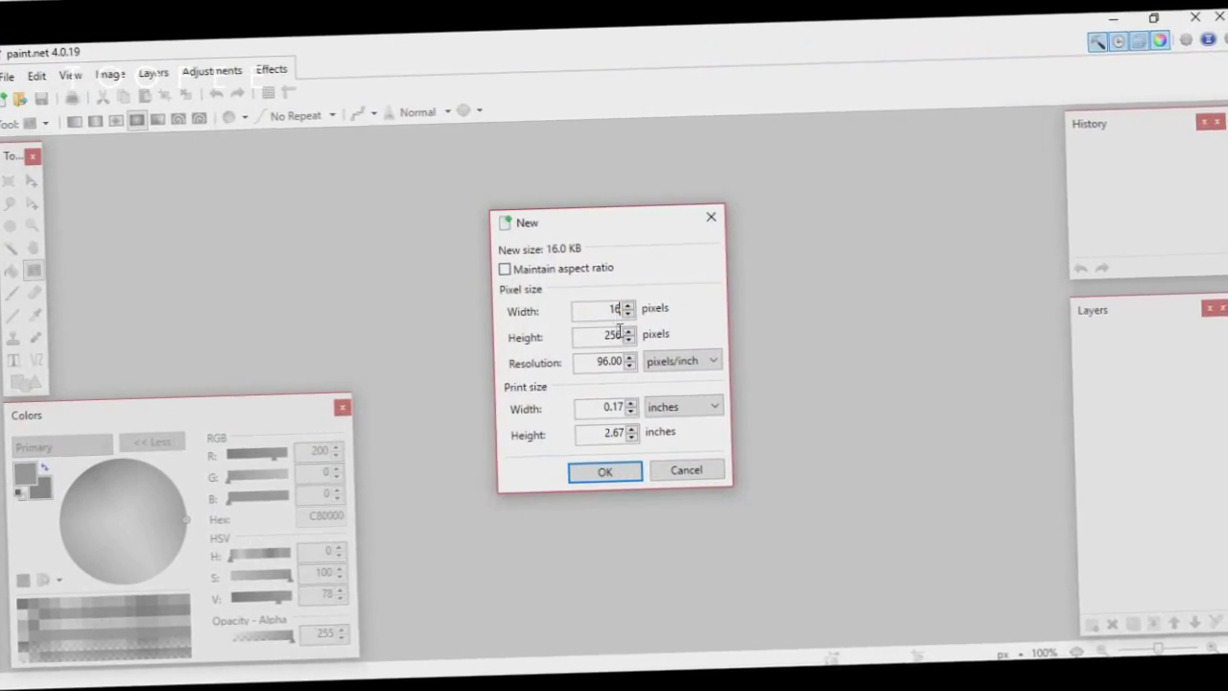
{"action": "double_click", "coordinate": [623, 339]}
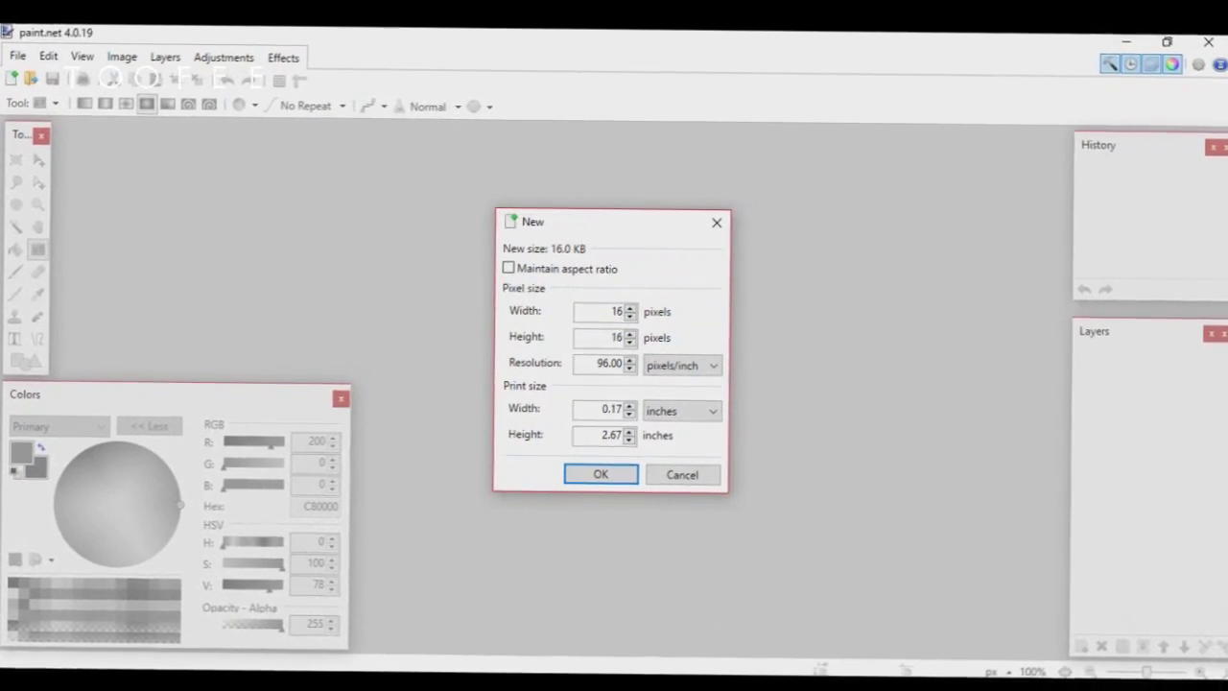
{"action": "type", "text": "16"}
{"action": "left_click", "coordinate": [618, 462]}
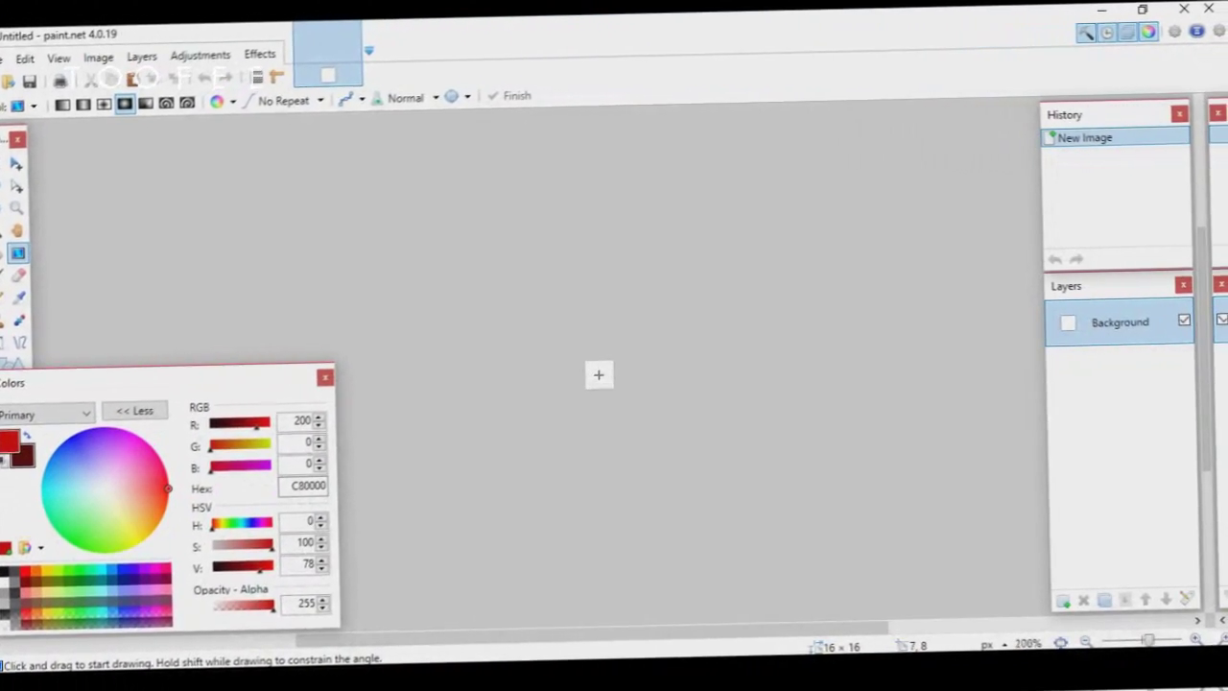
Select the whole white background with the Magic Wand and erase it to make the canvas transparent.
{"action": "scroll", "coordinate": [606, 380], "scroll_direction": "up", "scroll_amount": 3}
{"action": "scroll", "coordinate": [601, 377], "scroll_direction": "up", "scroll_amount": 5}
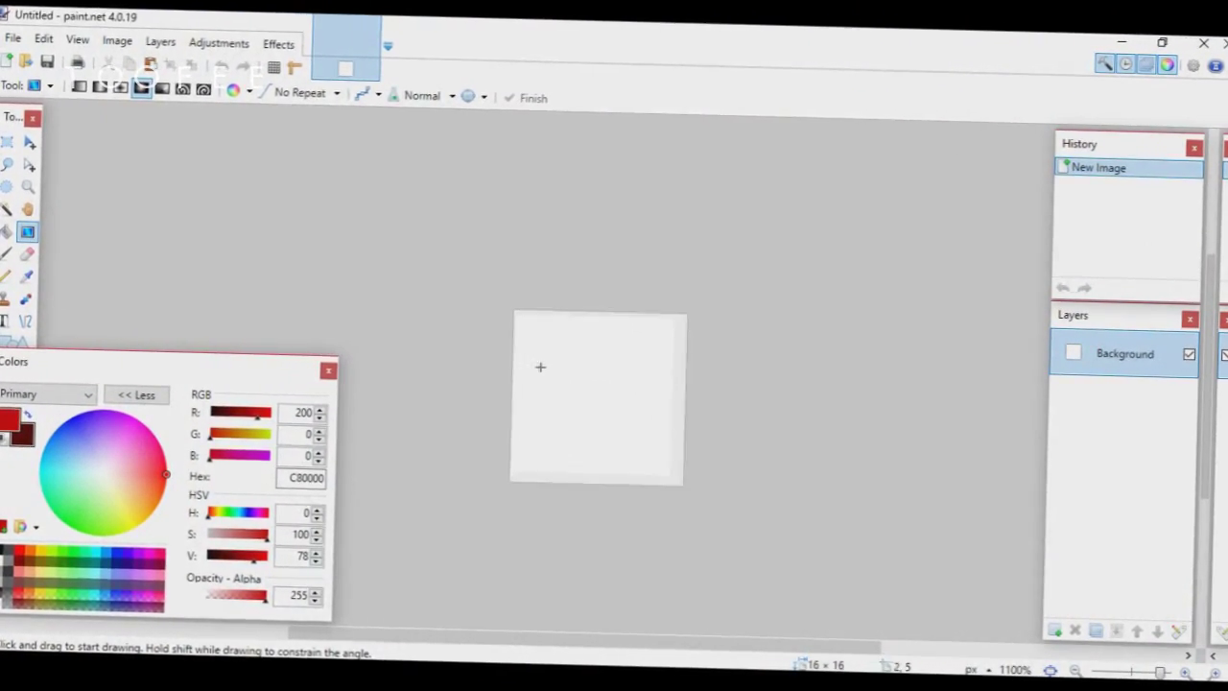
{"action": "scroll", "coordinate": [580, 387], "scroll_direction": "up", "scroll_amount": 4}
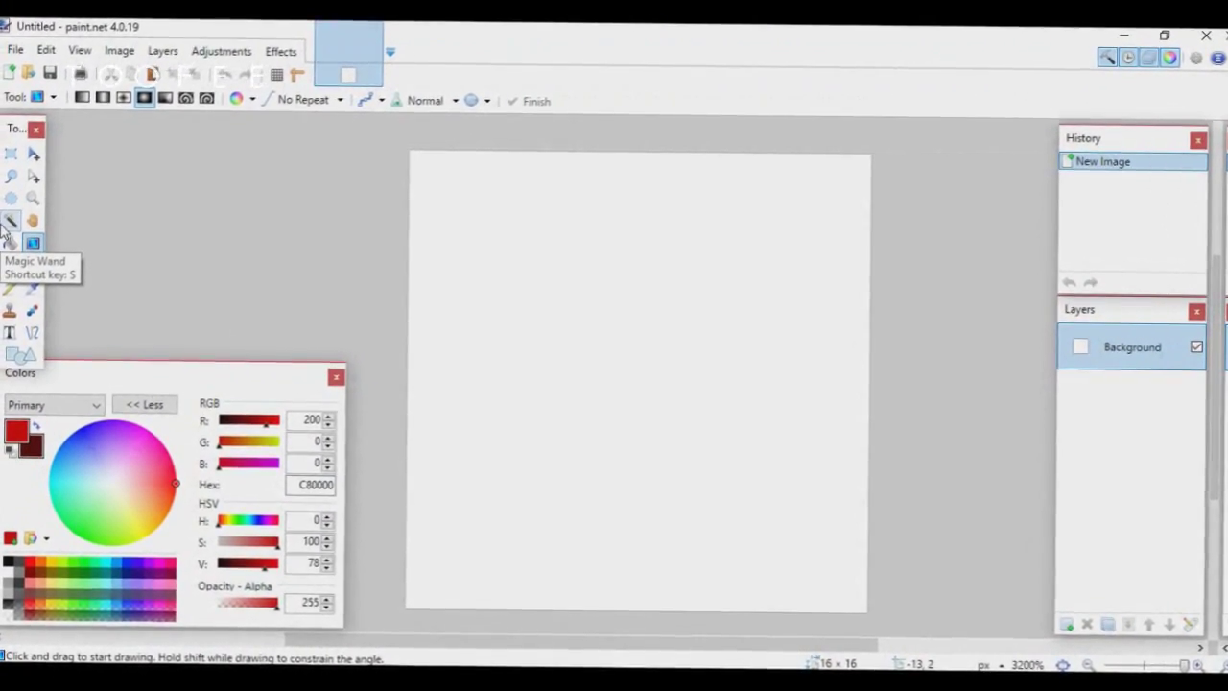
{"action": "key", "text": "s"}
{"action": "left_click", "coordinate": [592, 340]}
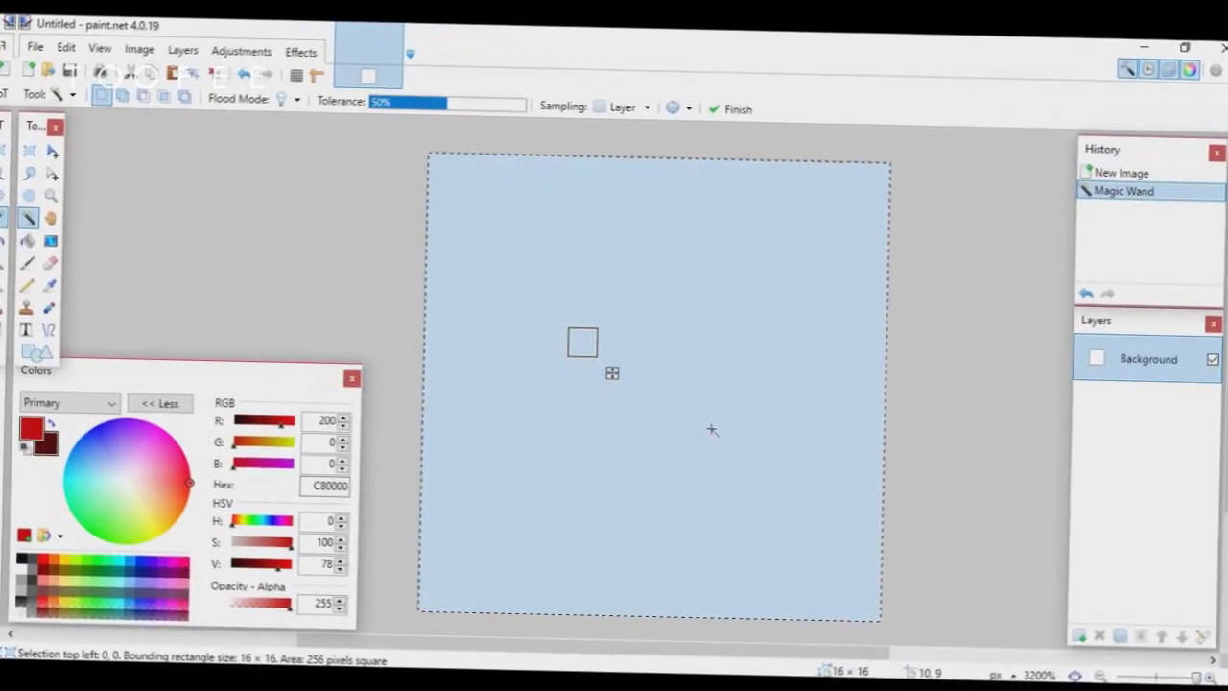
{"action": "key", "text": "Delete"}
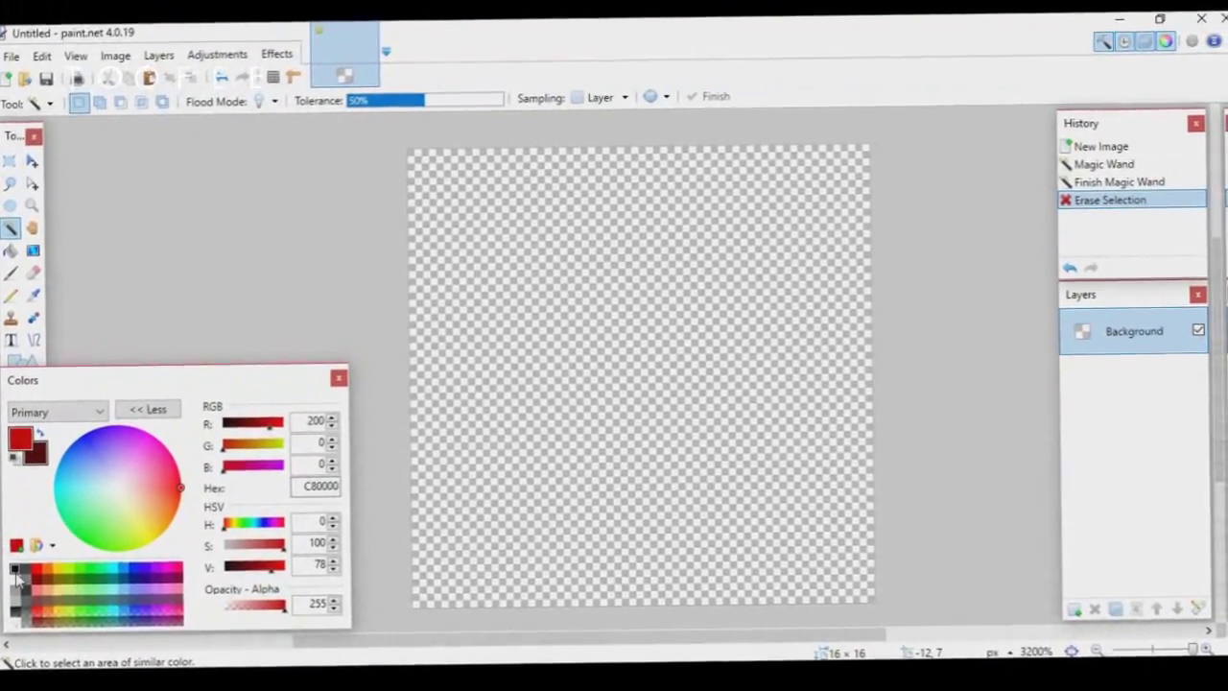
Draw the blade's tip in black with the Pencil near the canvas's upper-right corner, three pixels across and three pixels down.
{"action": "left_click", "coordinate": [16, 573]}
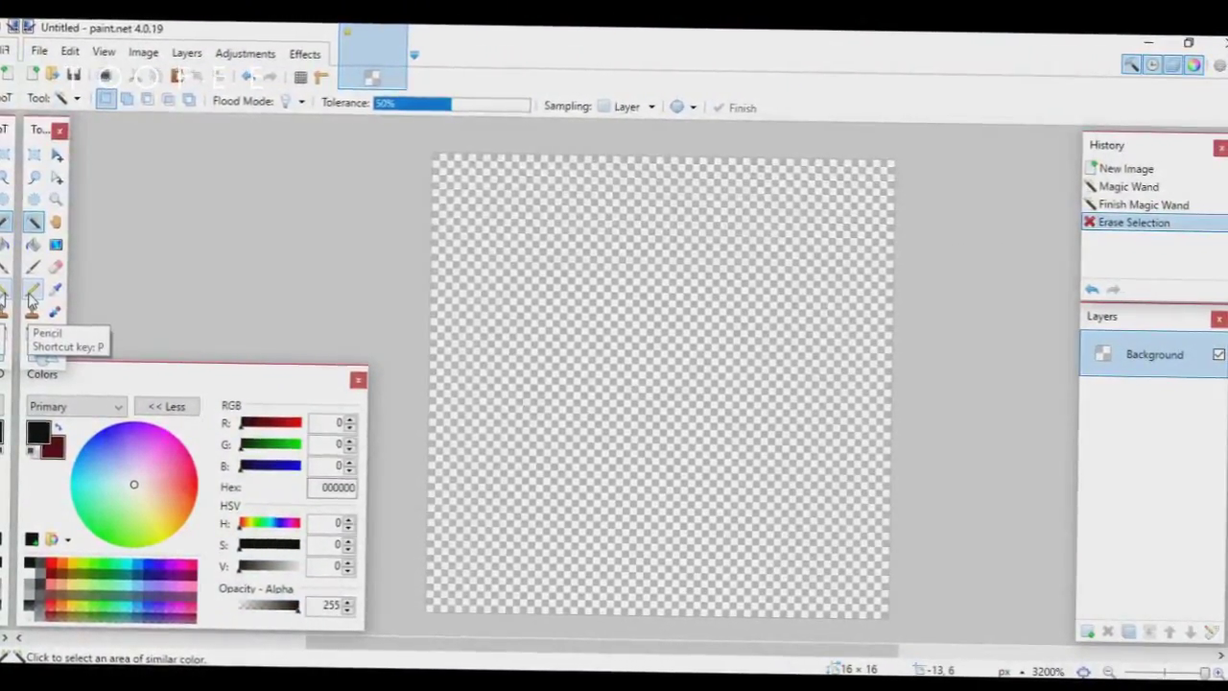
{"action": "left_click", "coordinate": [31, 304]}
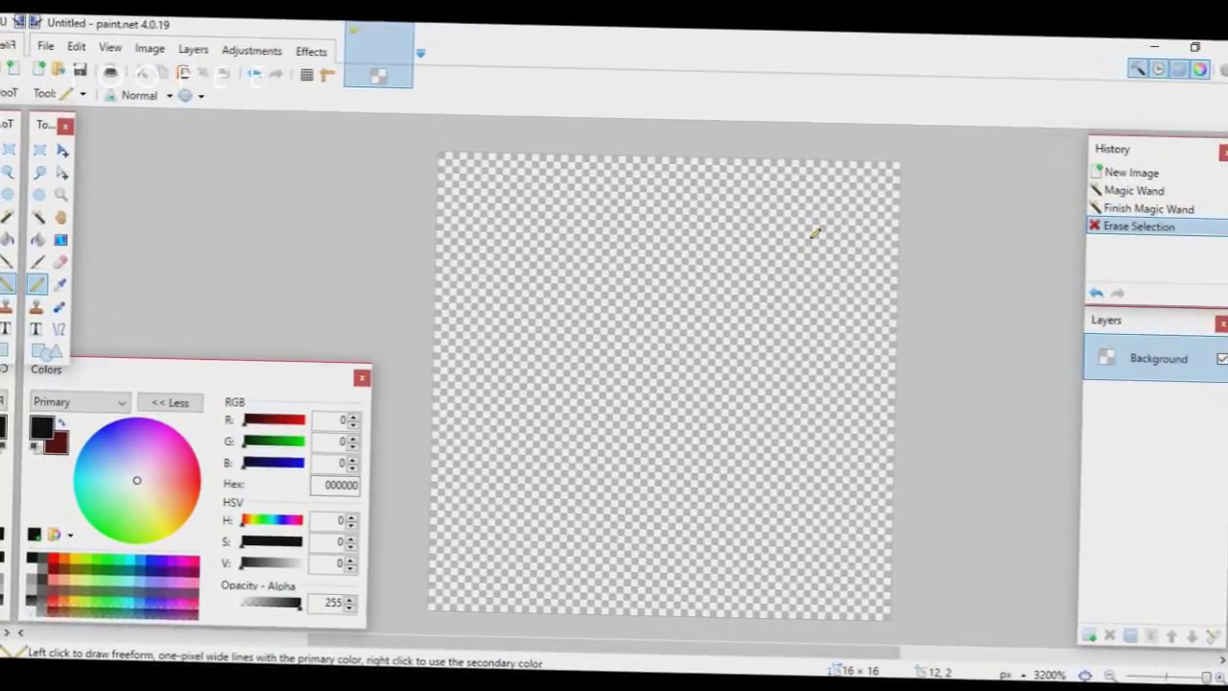
{"action": "left_click_drag", "start_coordinate": [782, 221], "coordinate": [801, 222]}
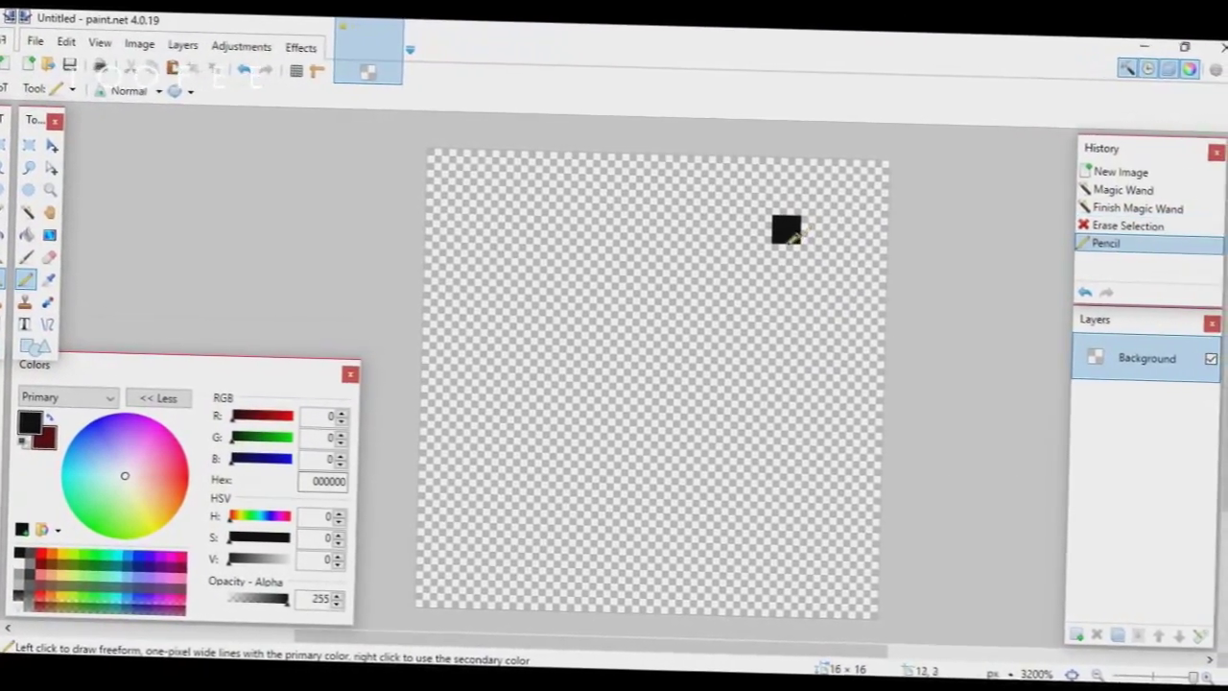
{"action": "left_click", "coordinate": [808, 251]}
{"action": "left_click", "coordinate": [750, 223]}
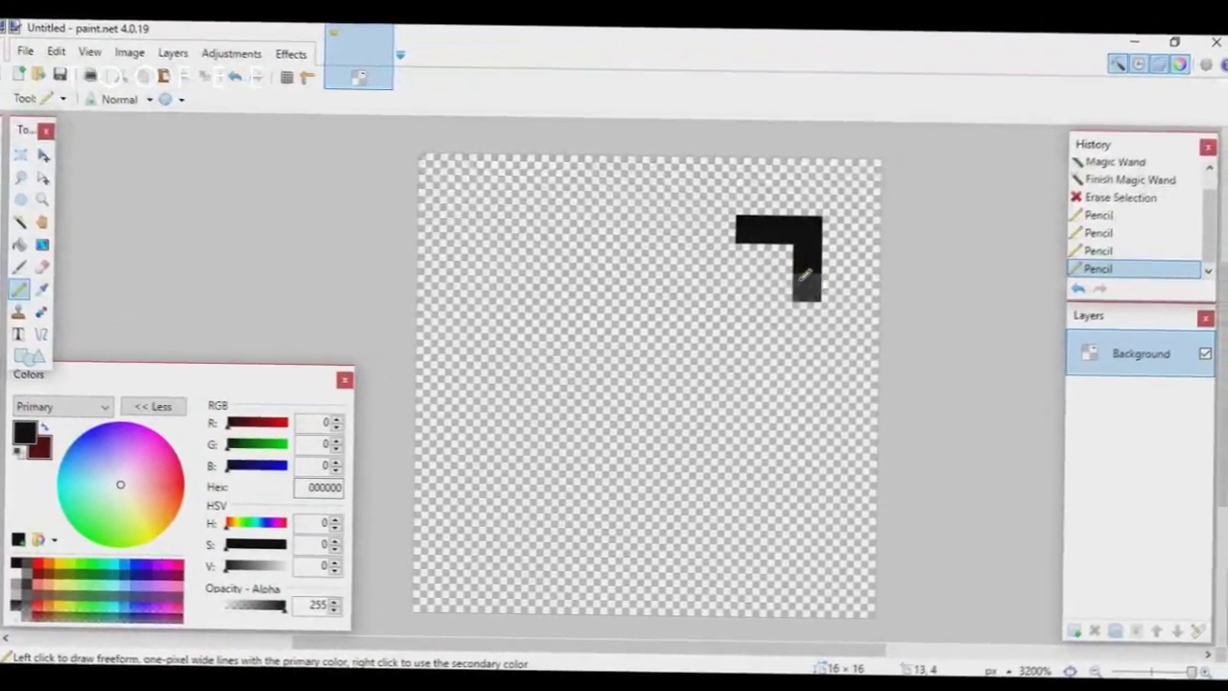
{"action": "left_click", "coordinate": [807, 280]}
Draw the blade's two parallel diagonal edges down-left from the tip in single black pixels, correcting the misplaced one, and select the Eraser.
{"action": "left_click", "coordinate": [708, 262]}
{"action": "left_click", "coordinate": [766, 321]}
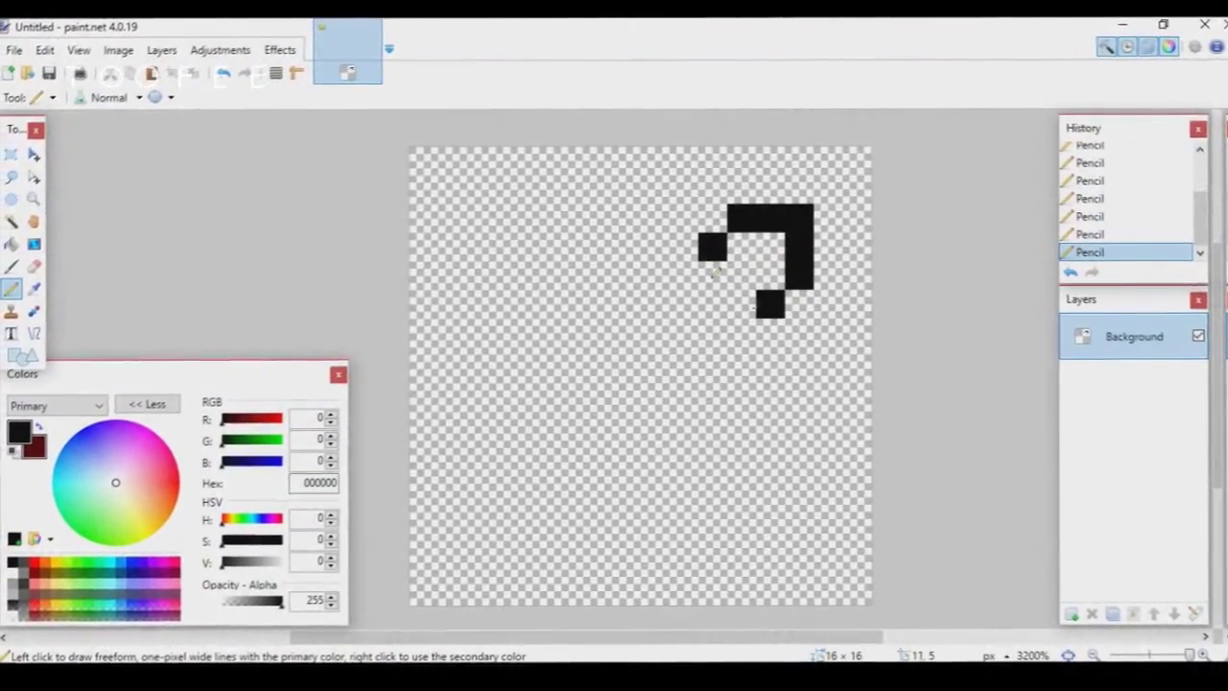
{"action": "left_click", "coordinate": [699, 276]}
{"action": "left_click", "coordinate": [755, 334]}
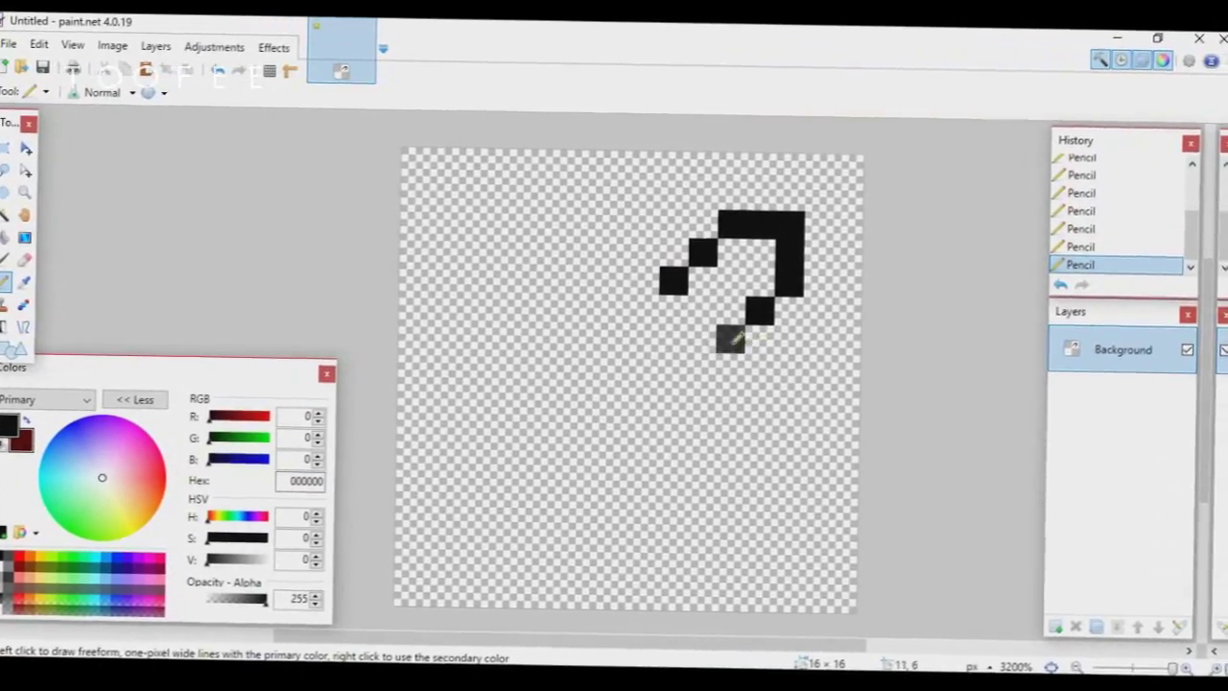
{"action": "left_click", "coordinate": [643, 313]}
{"action": "left_click", "coordinate": [700, 400]}
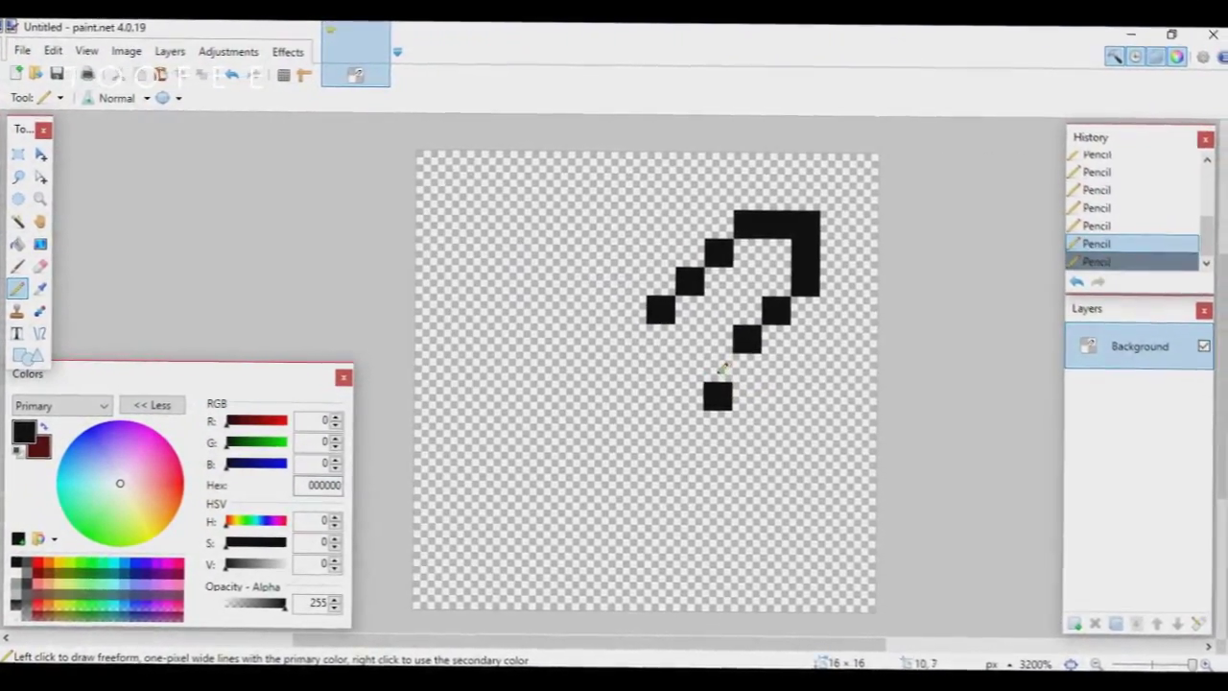
{"action": "key", "text": "ctrl+z"}
{"action": "left_click", "coordinate": [729, 371]}
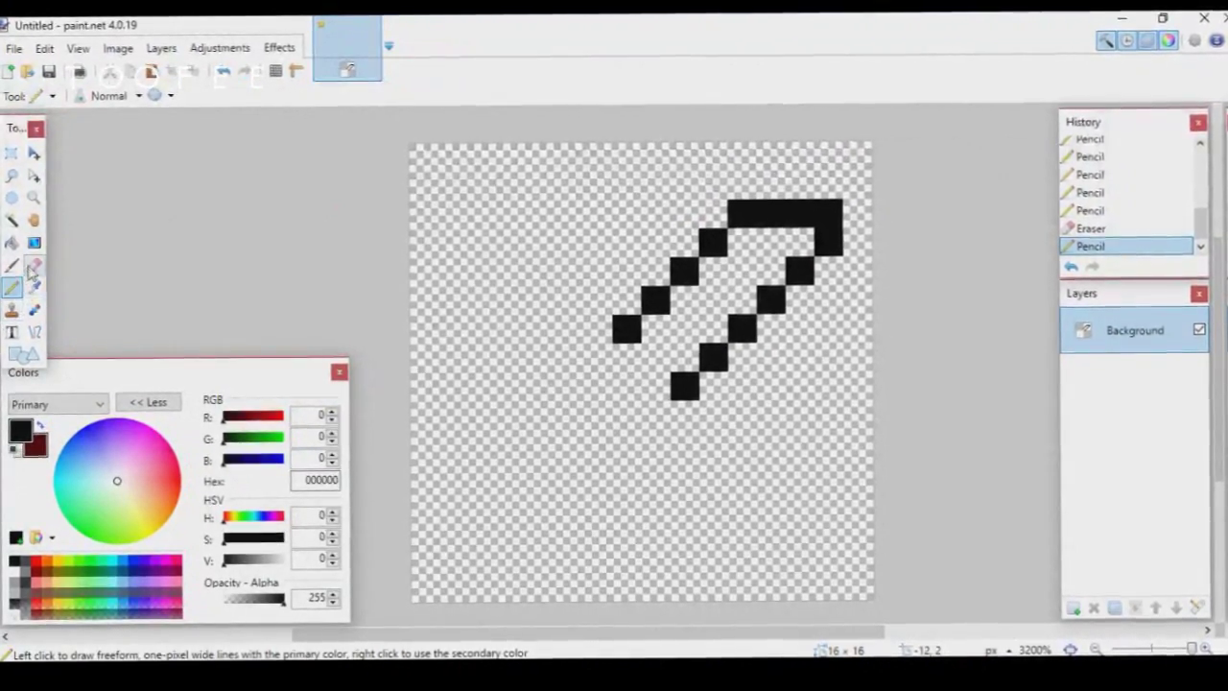
{"action": "left_click", "coordinate": [33, 268]}
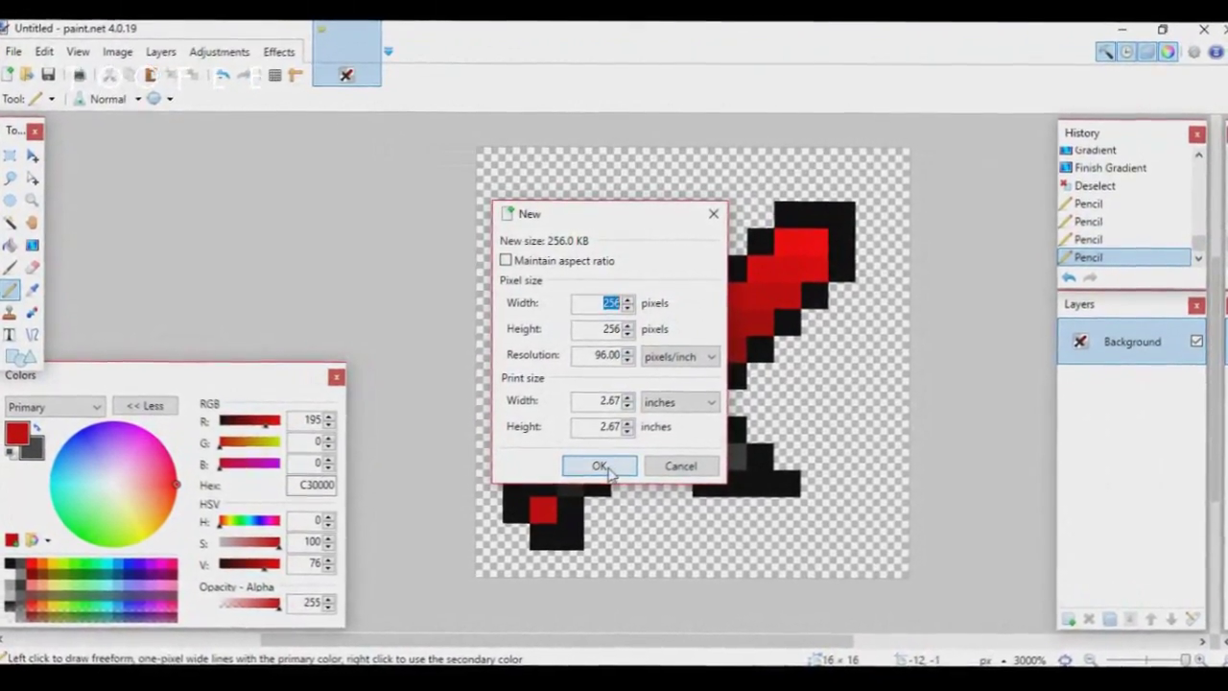
Adjust the lower diagonal line of the guard's left half on Layer 2.
{"action": "scroll", "coordinate": [618, 374], "scroll_direction": "up", "scroll_amount": 3}
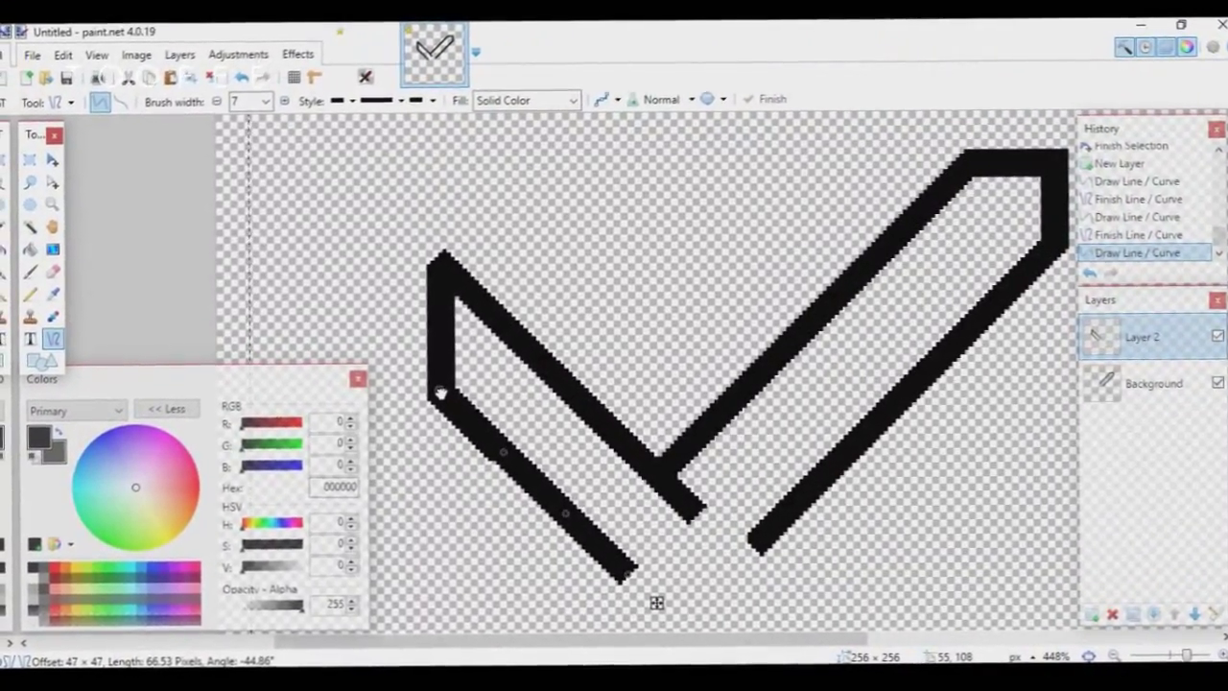
{"action": "left_click", "coordinate": [643, 599]}
{"action": "scroll", "coordinate": [643, 528], "scroll_direction": "down", "scroll_amount": 3}
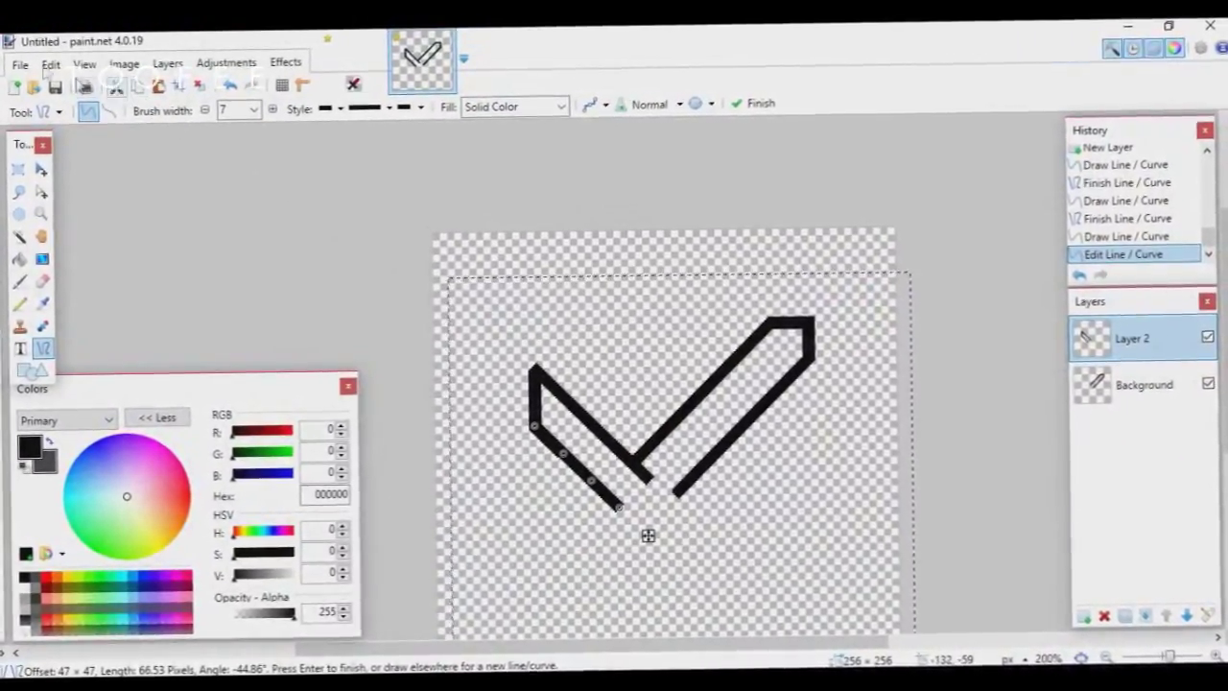
Create a new 256 × 256 pixel image and paste the copied left half of the guard into it.
{"action": "left_click", "coordinate": [21, 63]}
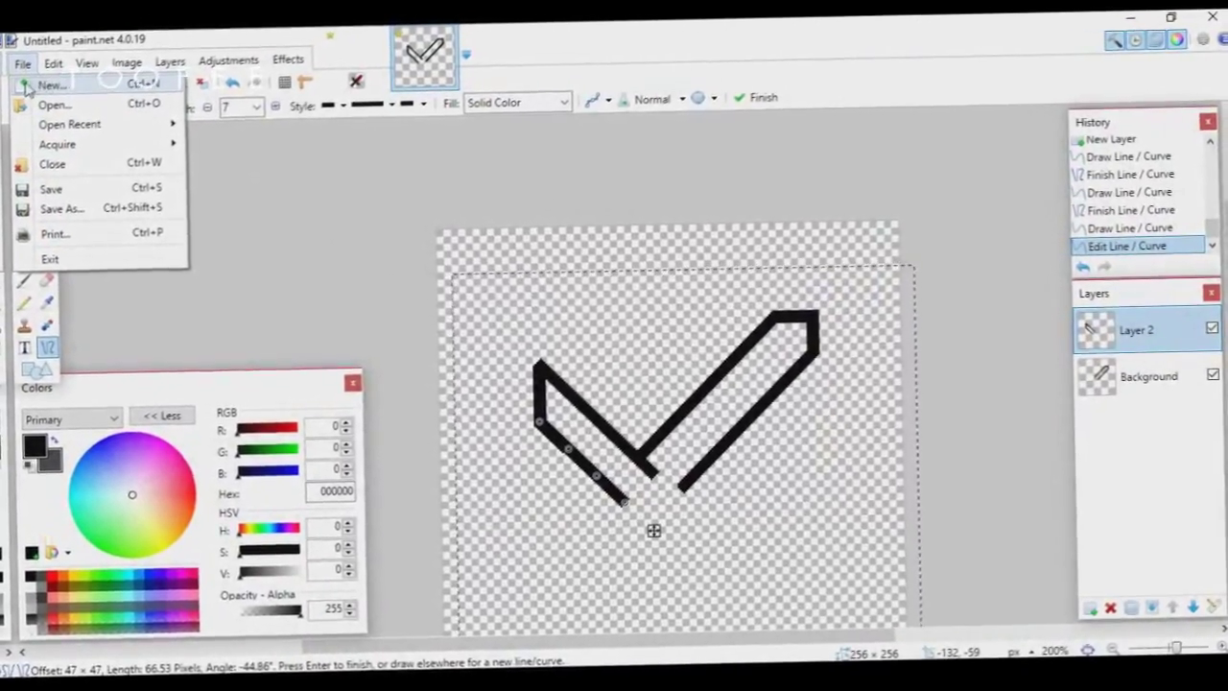
{"action": "left_click", "coordinate": [57, 96]}
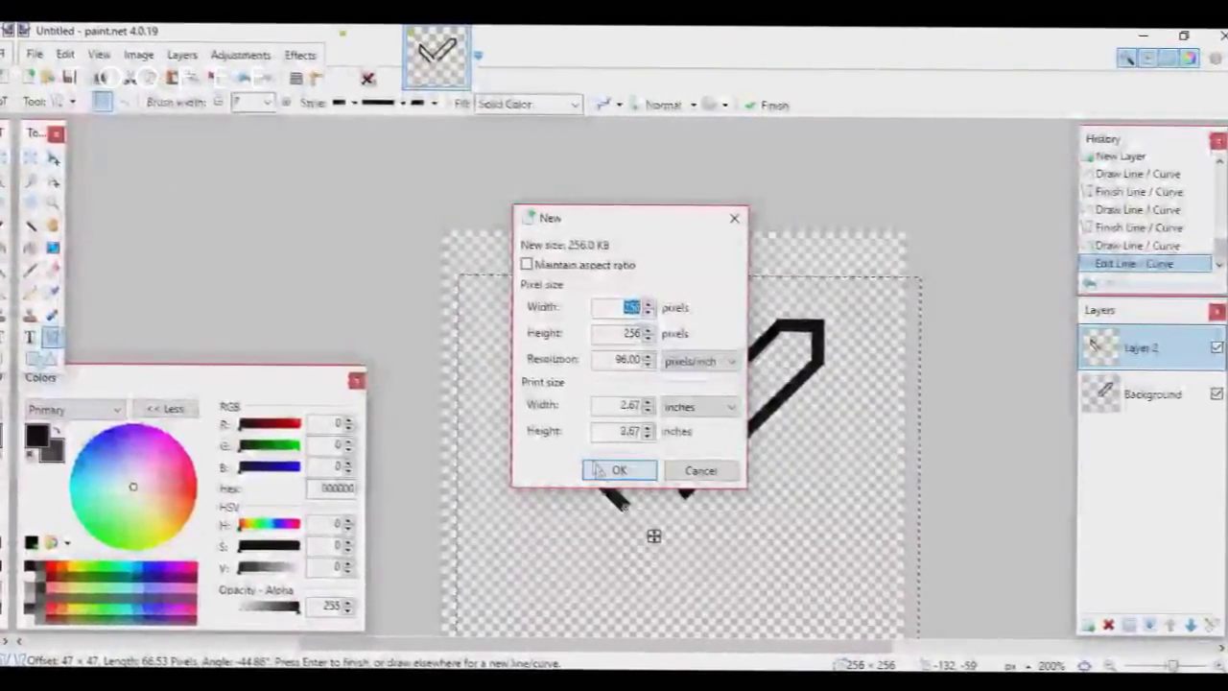
{"action": "key", "text": "Escape"}
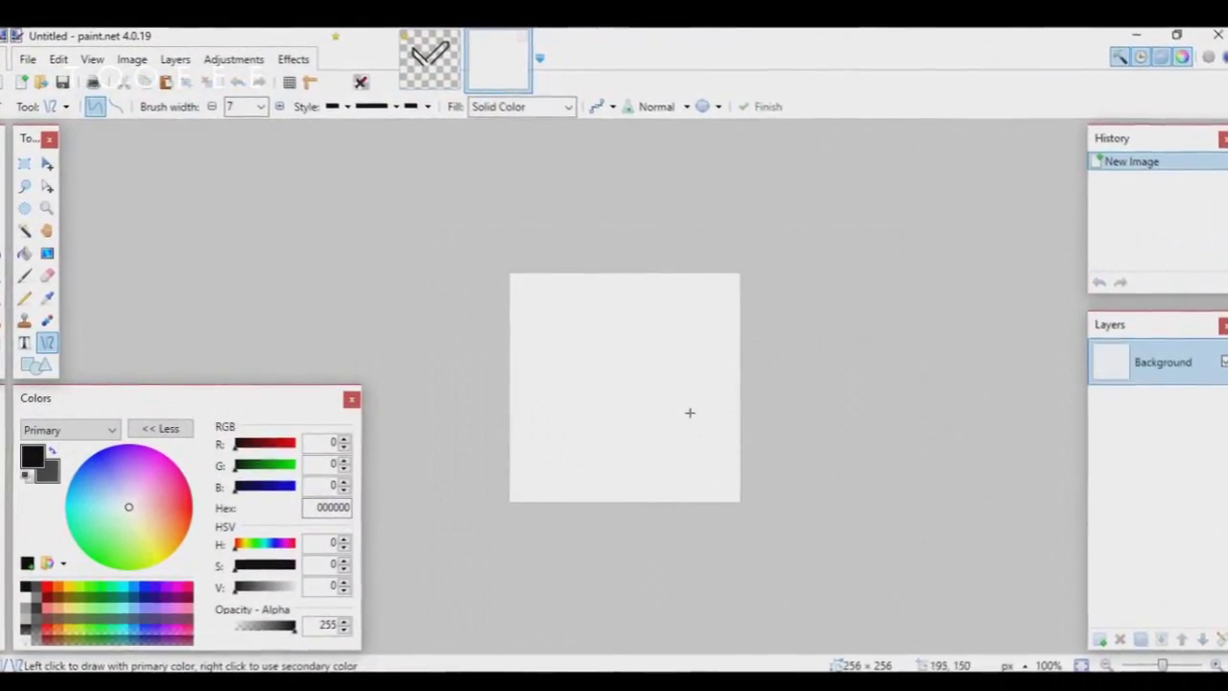
{"action": "key", "text": "ctrl+v"}
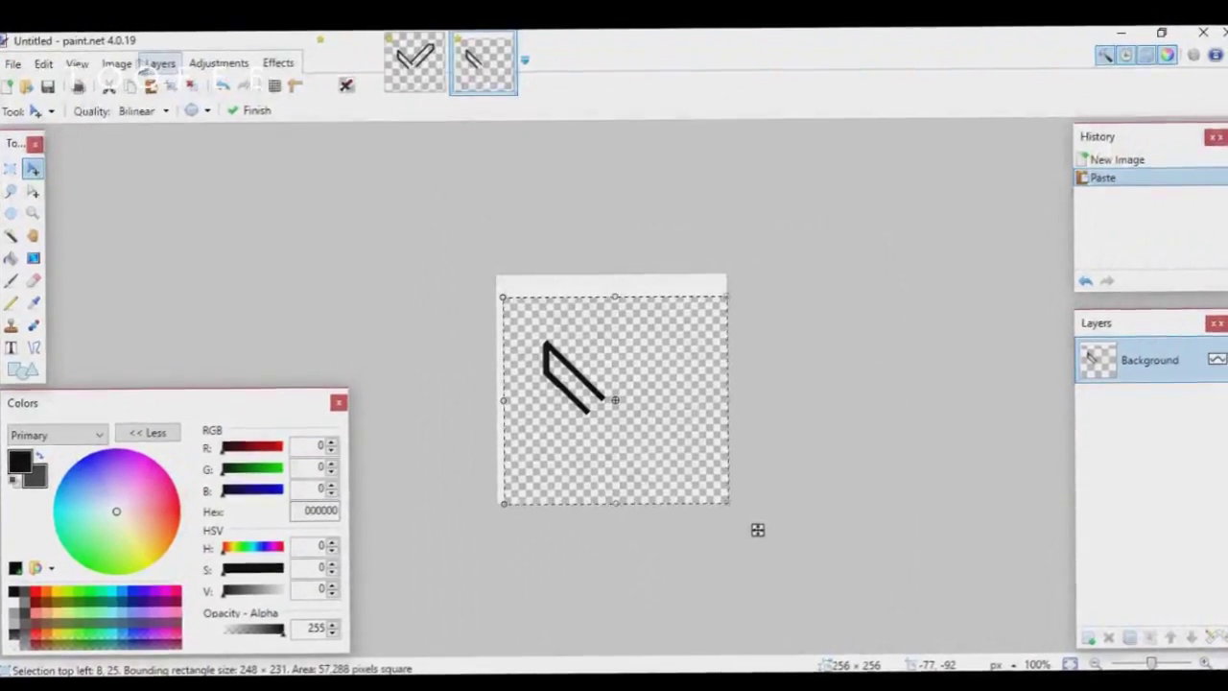
Rotate the pasted guard image 90° counter-clockwise and flip it horizontally.
{"action": "left_click", "coordinate": [123, 69]}
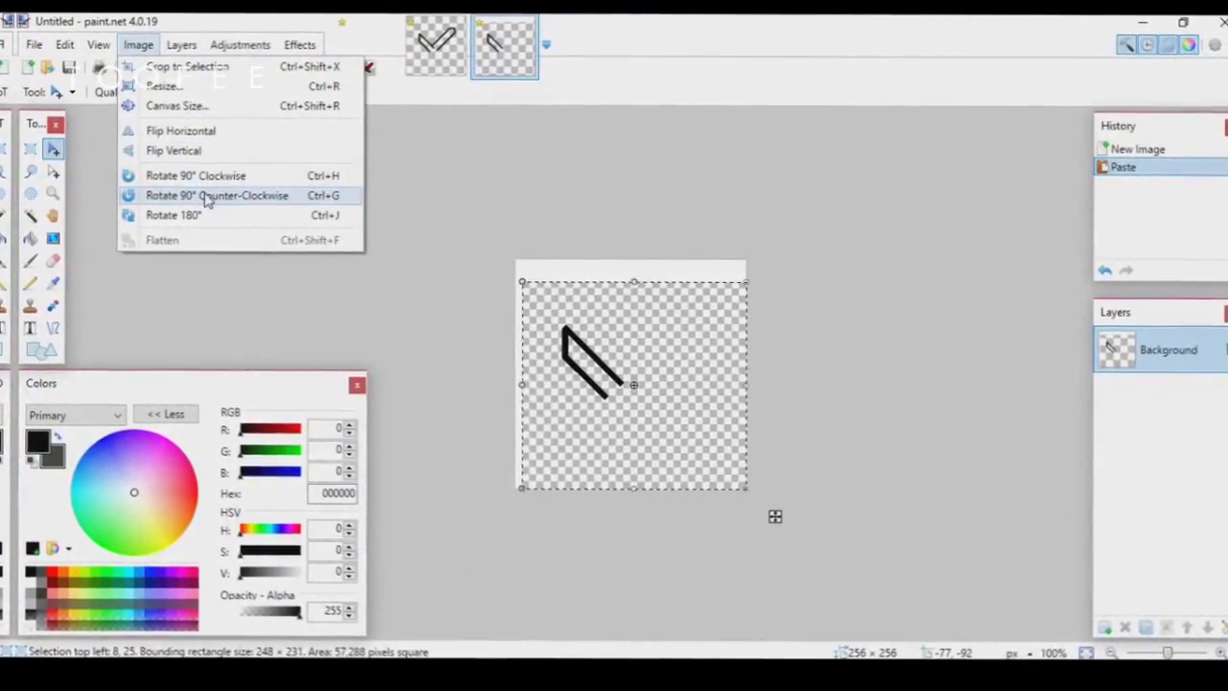
{"action": "left_click", "coordinate": [211, 204]}
{"action": "left_click", "coordinate": [113, 60]}
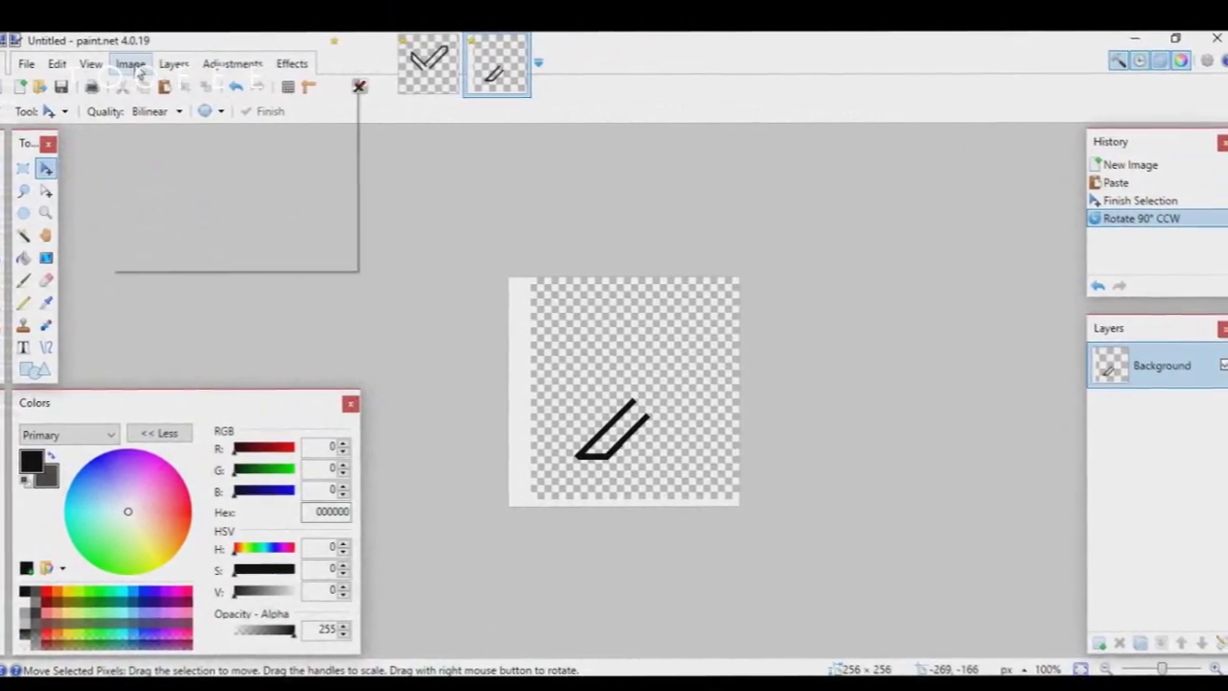
{"action": "left_click", "coordinate": [162, 154]}
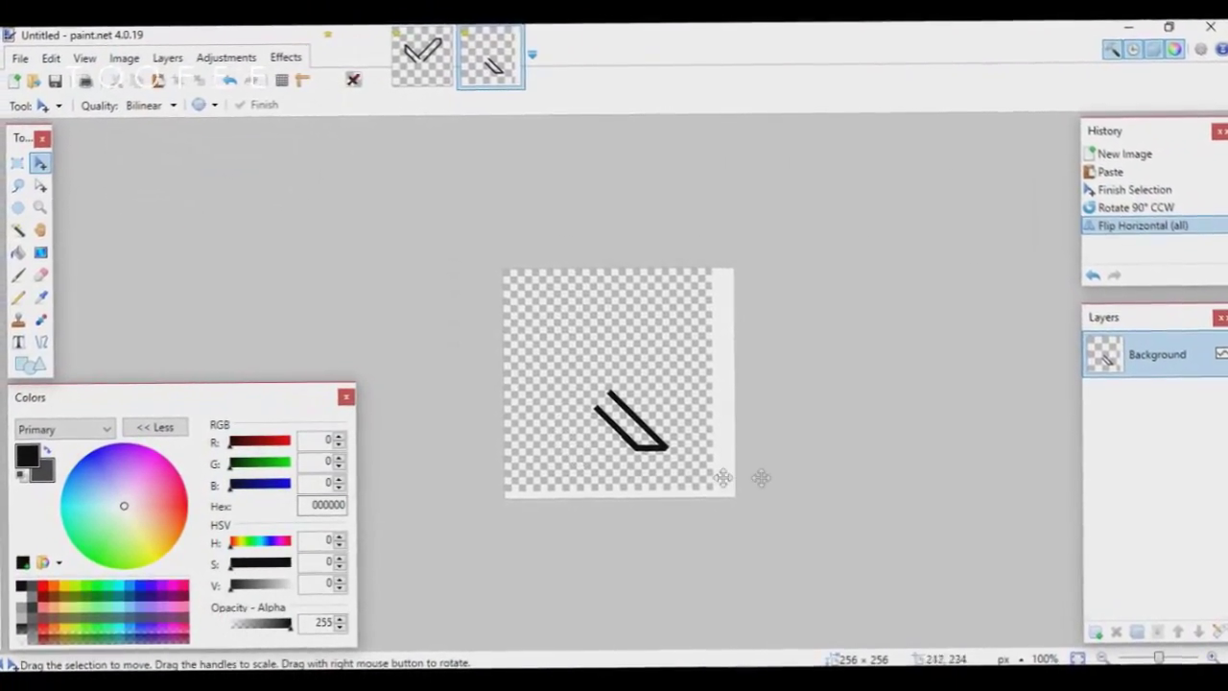
Select the leftover white strips along the image's edges with the Magic Wand and erase them.
{"action": "scroll", "coordinate": [767, 447], "scroll_direction": "up", "scroll_amount": 3}
{"action": "key", "text": "s"}
{"action": "key", "text": "s"}
{"action": "key", "text": "s"}
{"action": "key", "text": "s"}
{"action": "left_click", "coordinate": [739, 368]}
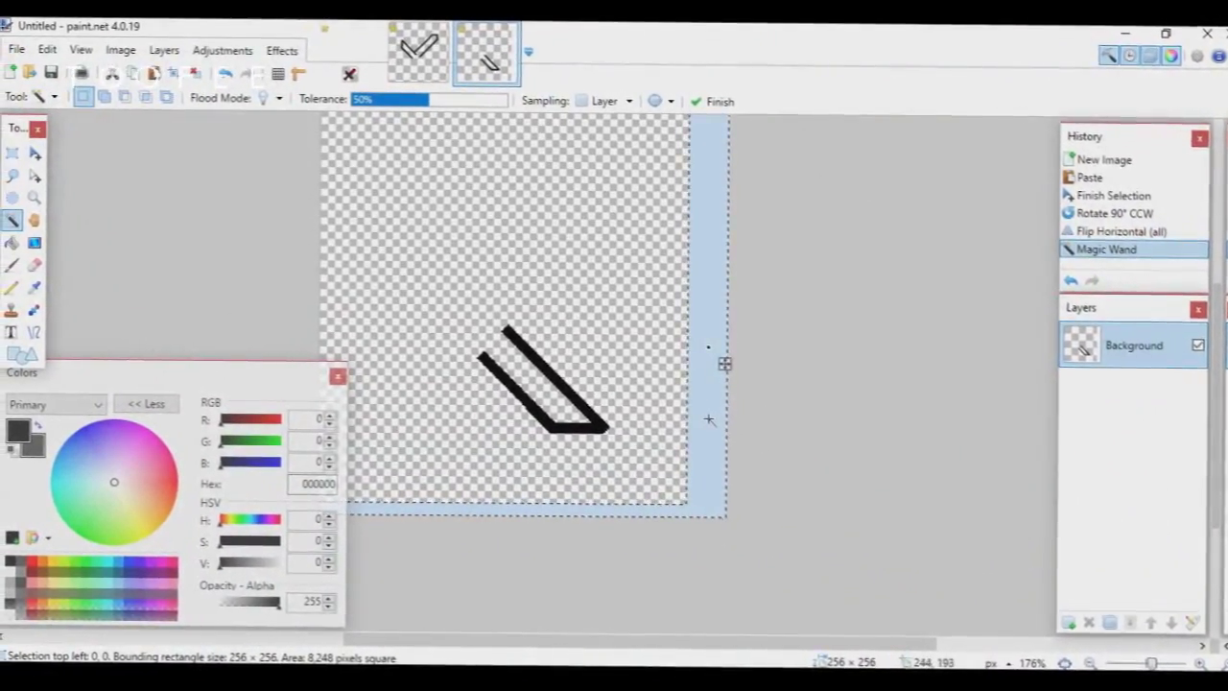
{"action": "key", "text": "Return"}
{"action": "key", "text": "Delete"}
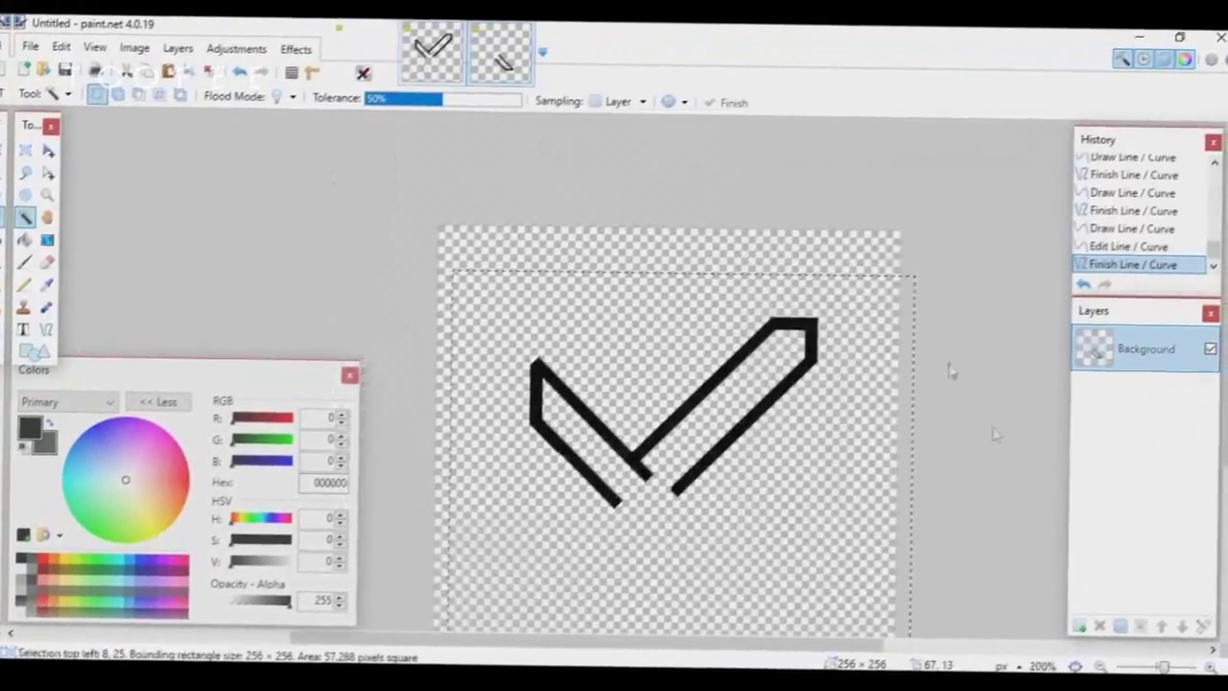
Add a new layer to the sword image and paste the mirrored guard half into it.
{"action": "key", "text": "ctrl+shift+n"}
{"action": "key", "text": "ctrl+a"}
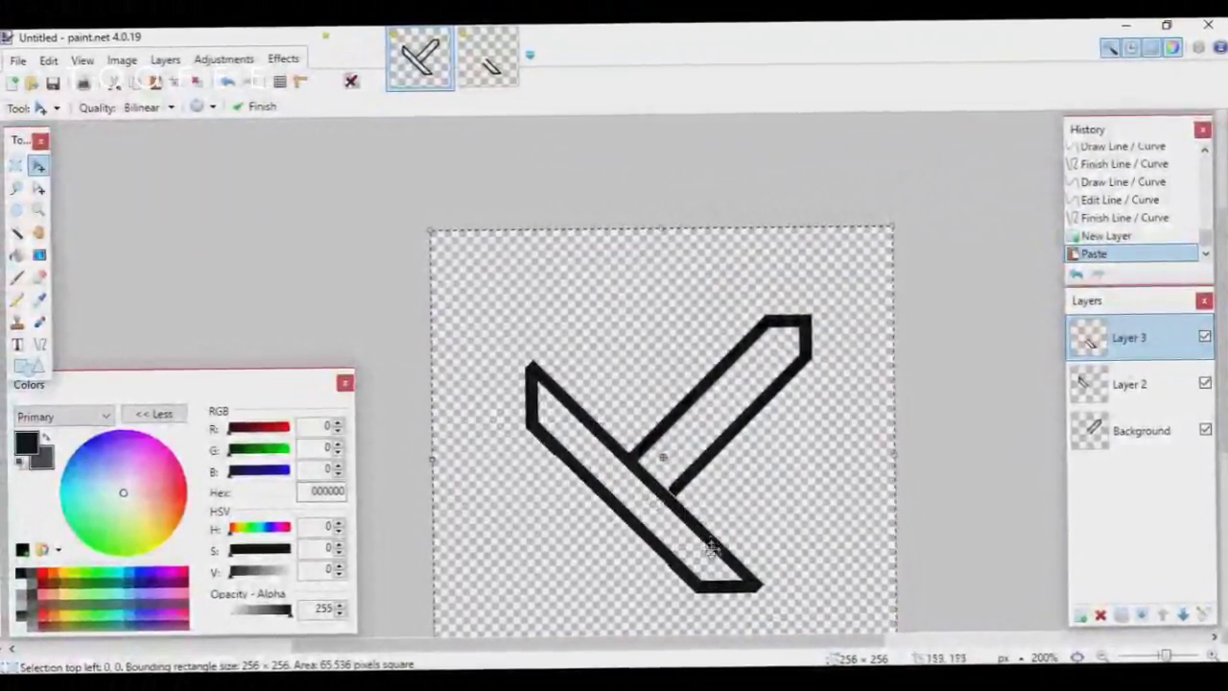
Fill the small gaps between the blade's lower ends and the guard with black Pencil strokes on the Background layer.
{"action": "scroll", "coordinate": [705, 505], "scroll_direction": "up", "scroll_amount": 8}
{"action": "left_click", "coordinate": [1141, 434]}
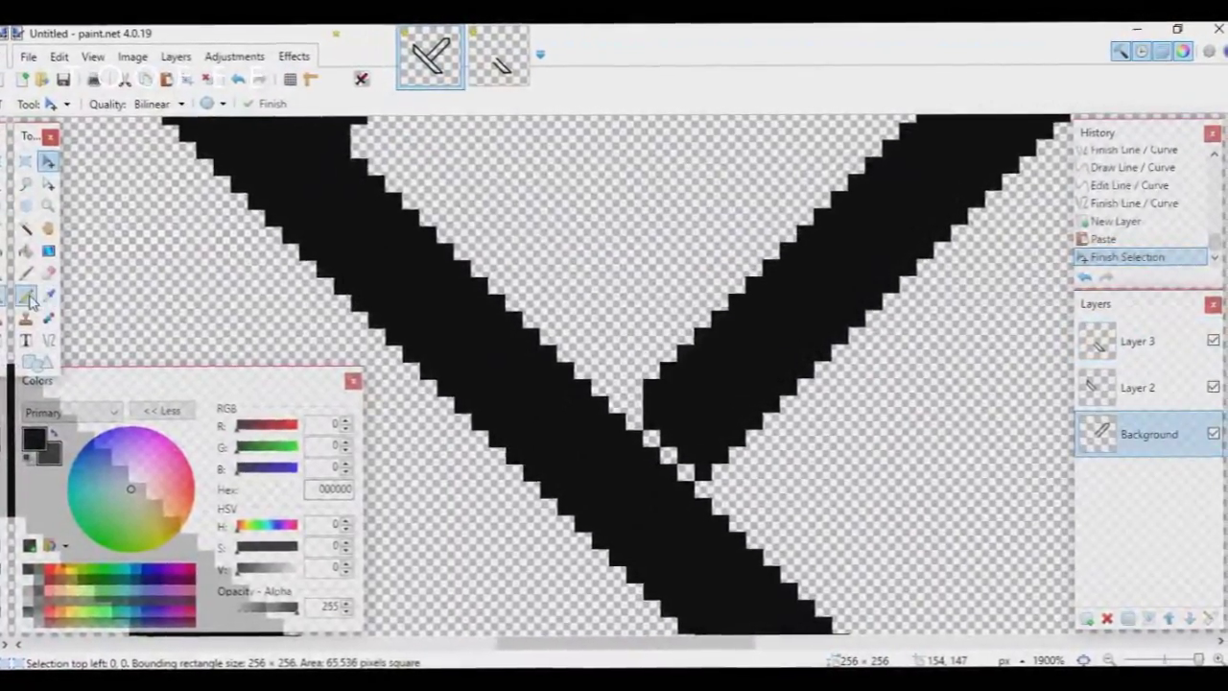
{"action": "left_click", "coordinate": [27, 296]}
{"action": "left_click_drag", "start_coordinate": [653, 422], "coordinate": [695, 480]}
{"action": "scroll", "coordinate": [700, 484], "scroll_direction": "down", "scroll_amount": 9}
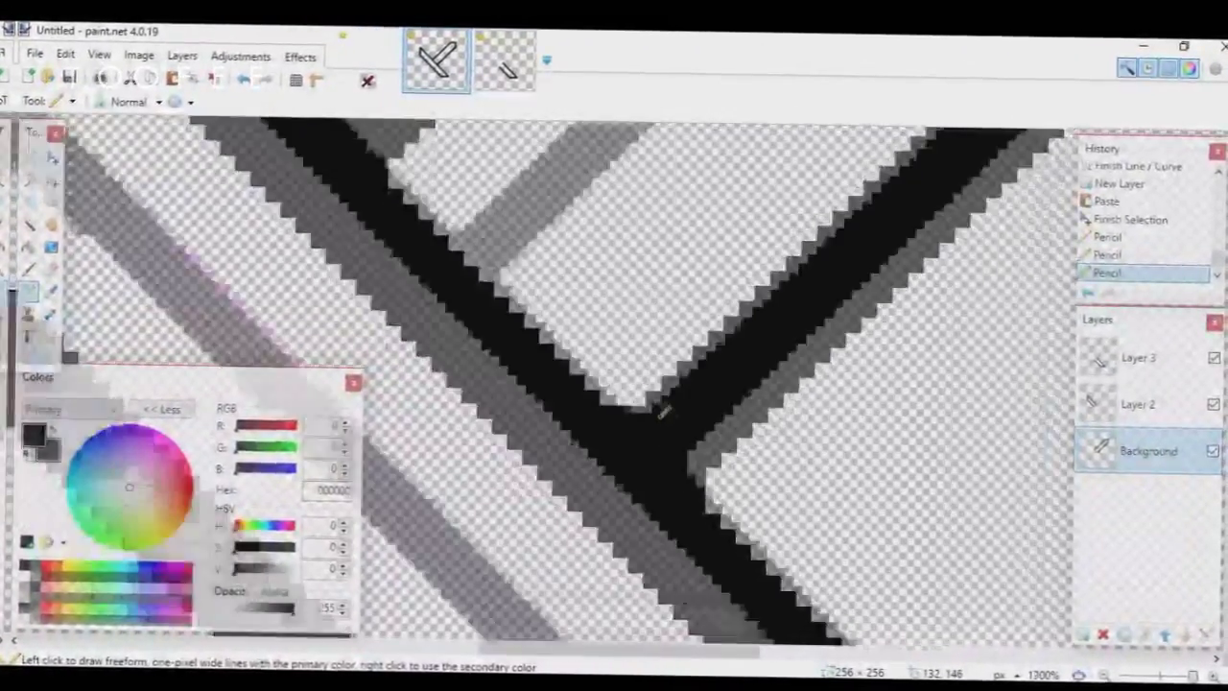
{"action": "scroll", "coordinate": [654, 380], "scroll_direction": "down", "scroll_amount": 3}
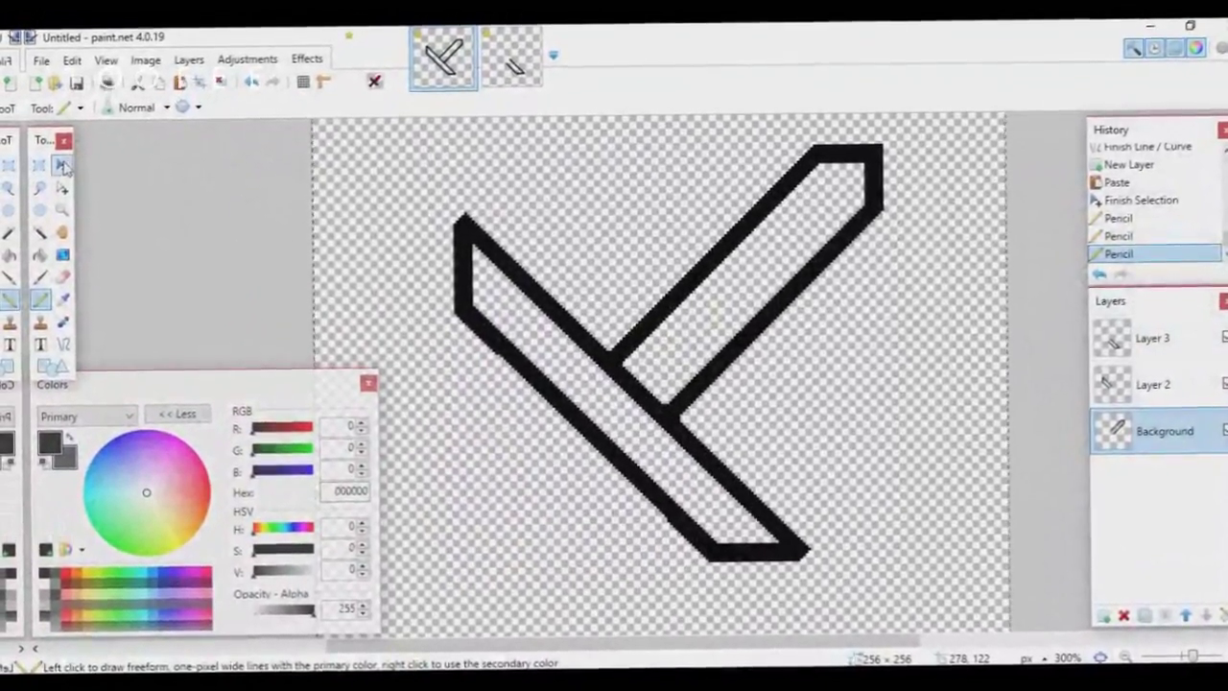
Activate the Move Selected Pixels tool and close the temporary image holding the mirrored guard half.
{"action": "key", "text": "m"}
{"action": "left_click_drag", "start_coordinate": [729, 331], "coordinate": [694, 318]}
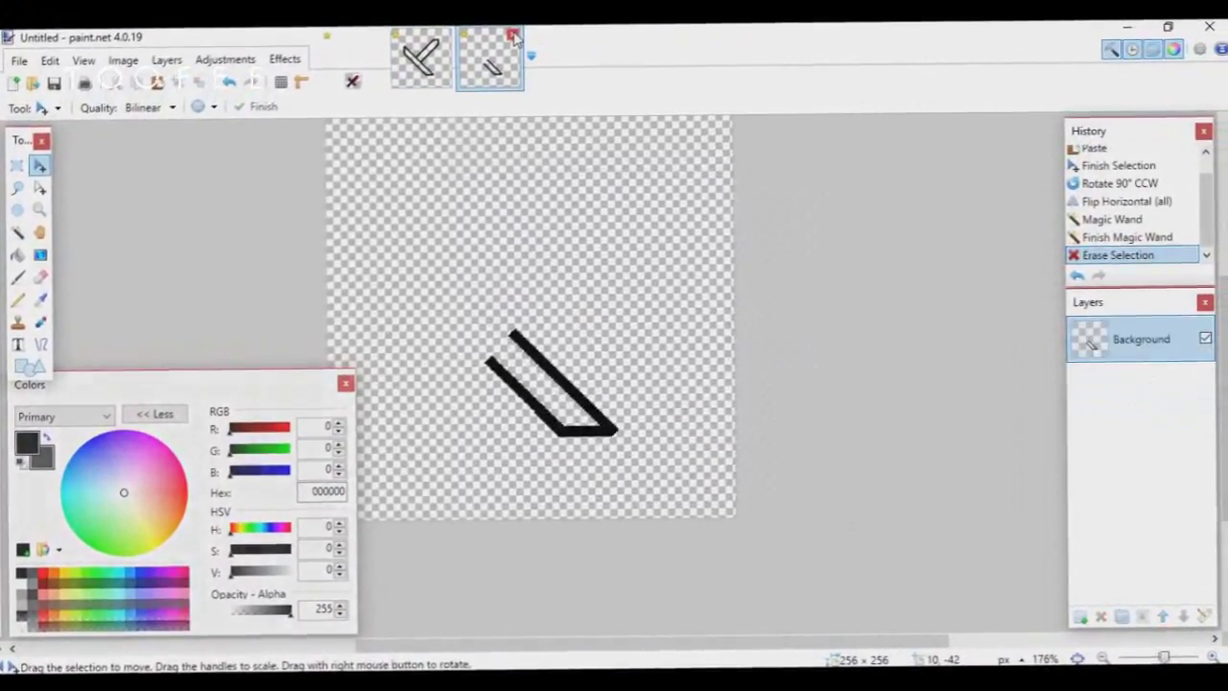
{"action": "left_click", "coordinate": [513, 35]}
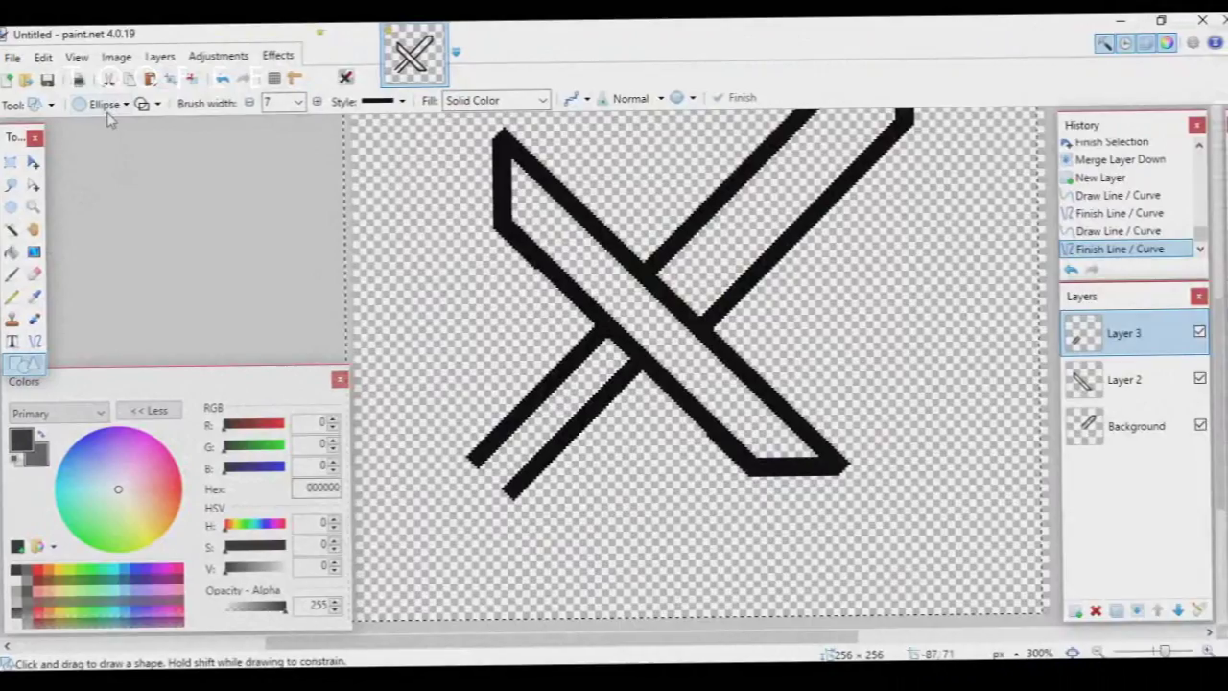
Draw a circular pommel outline in black at the handle's lower end with the Ellipse shape and merge its layer down.
{"action": "left_click", "coordinate": [106, 104]}
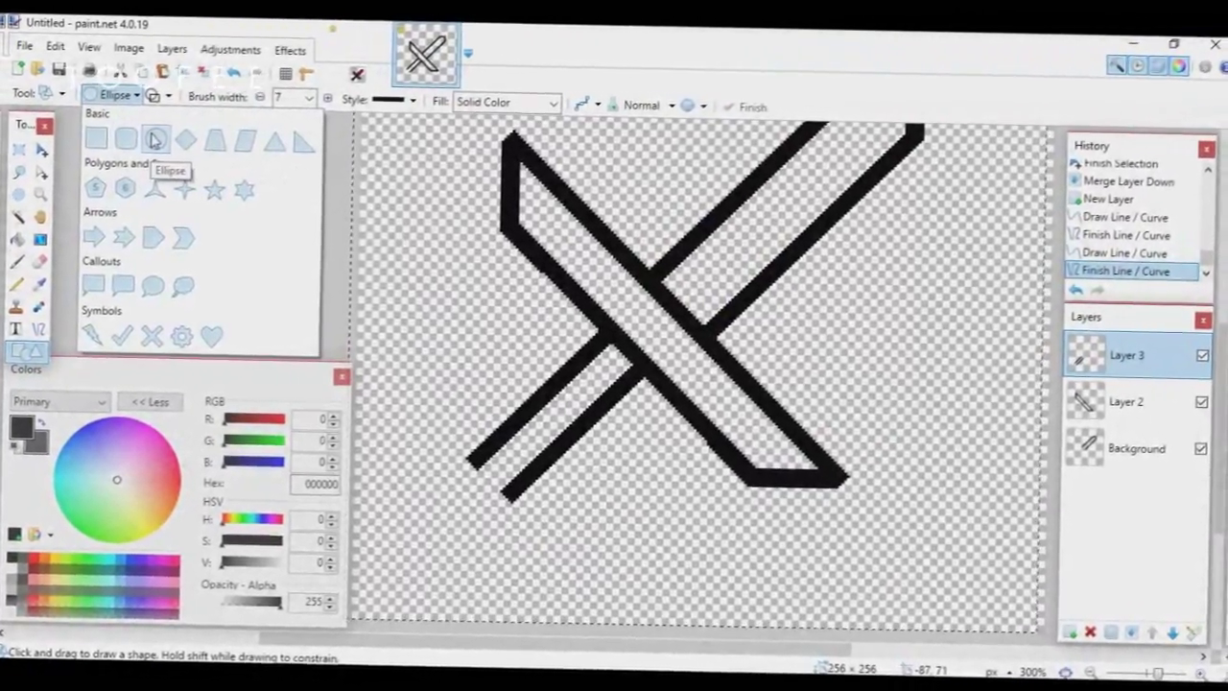
{"action": "left_click", "coordinate": [159, 135]}
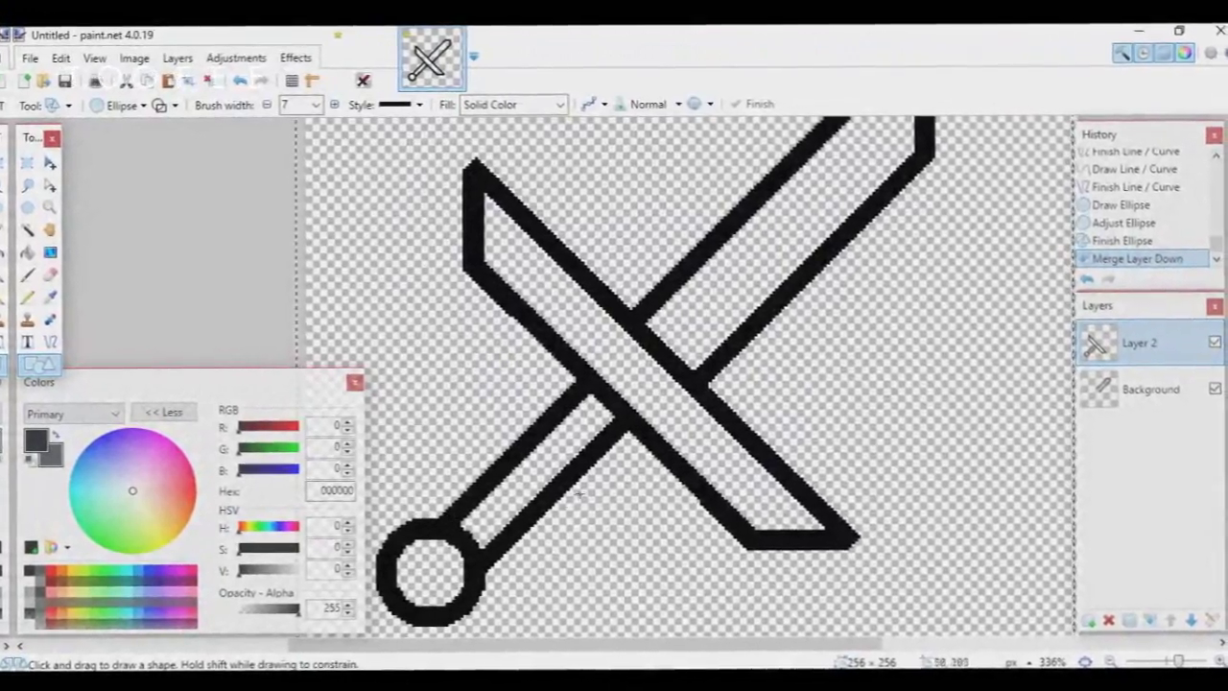
Fill the blade's interior with a 0094FF to 004A7F gradient and soften it with Fragment at count 13 and distance 4.
{"action": "scroll", "coordinate": [554, 464], "scroll_direction": "down", "scroll_amount": 1}
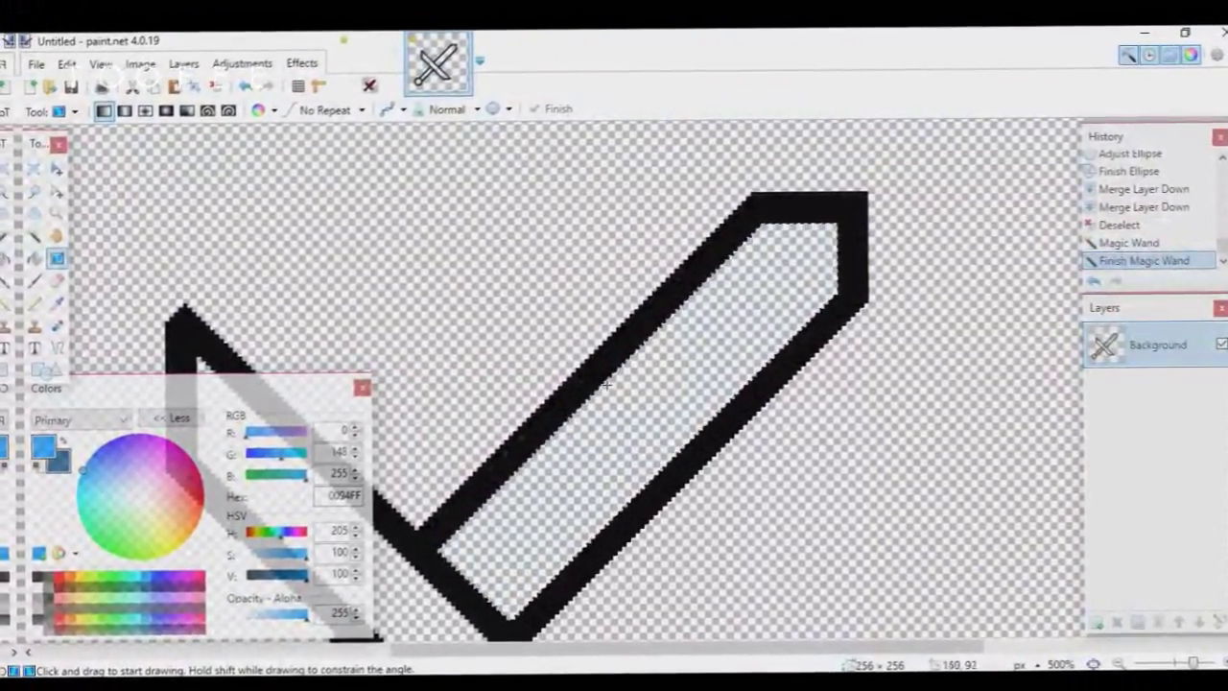
{"action": "left_click_drag", "start_coordinate": [606, 383], "coordinate": [655, 443]}
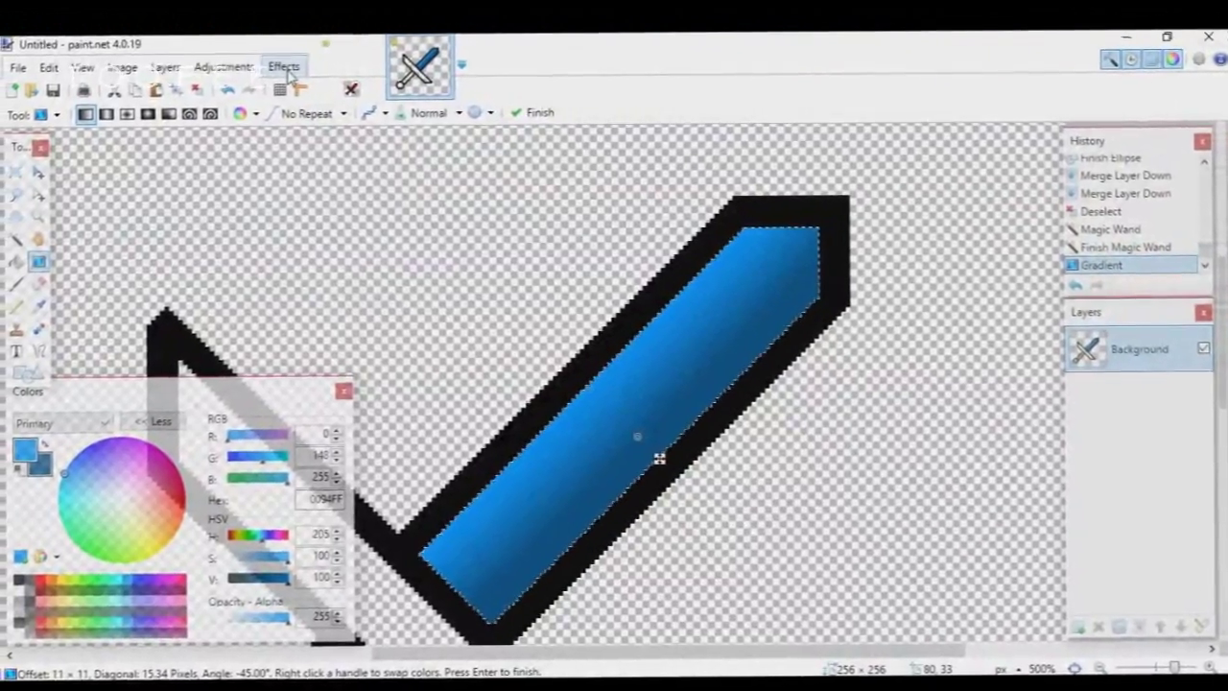
{"action": "left_click", "coordinate": [288, 58]}
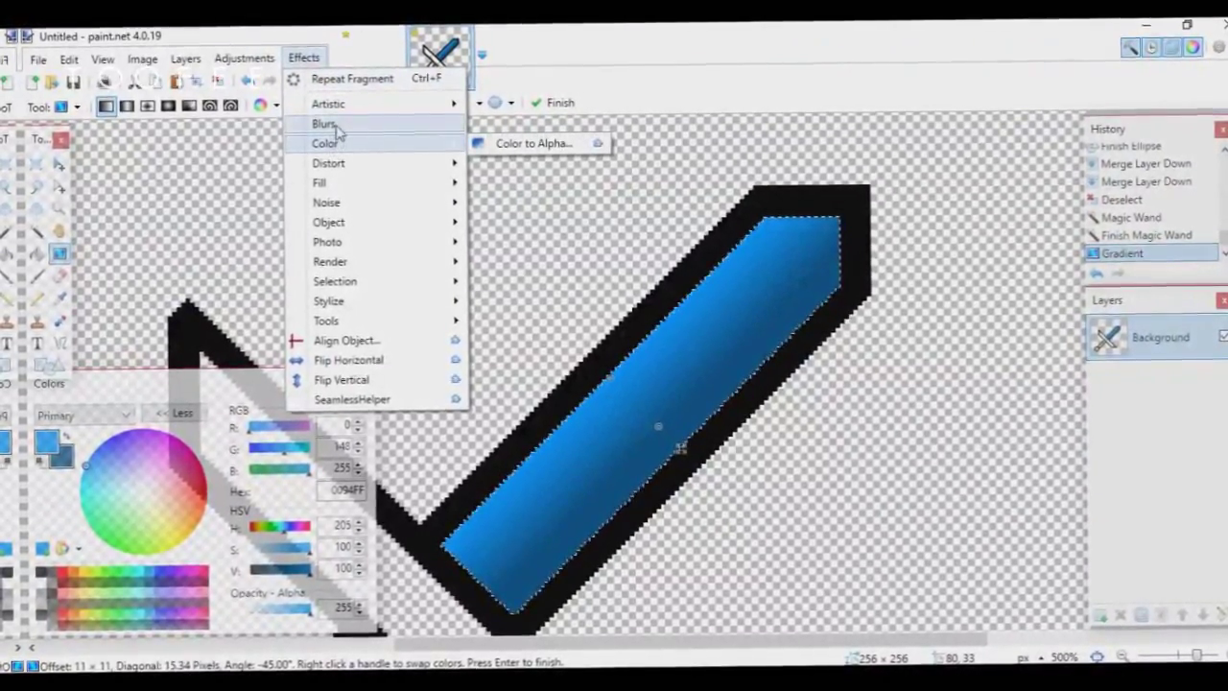
{"action": "mouse_move", "coordinate": [326, 123]}
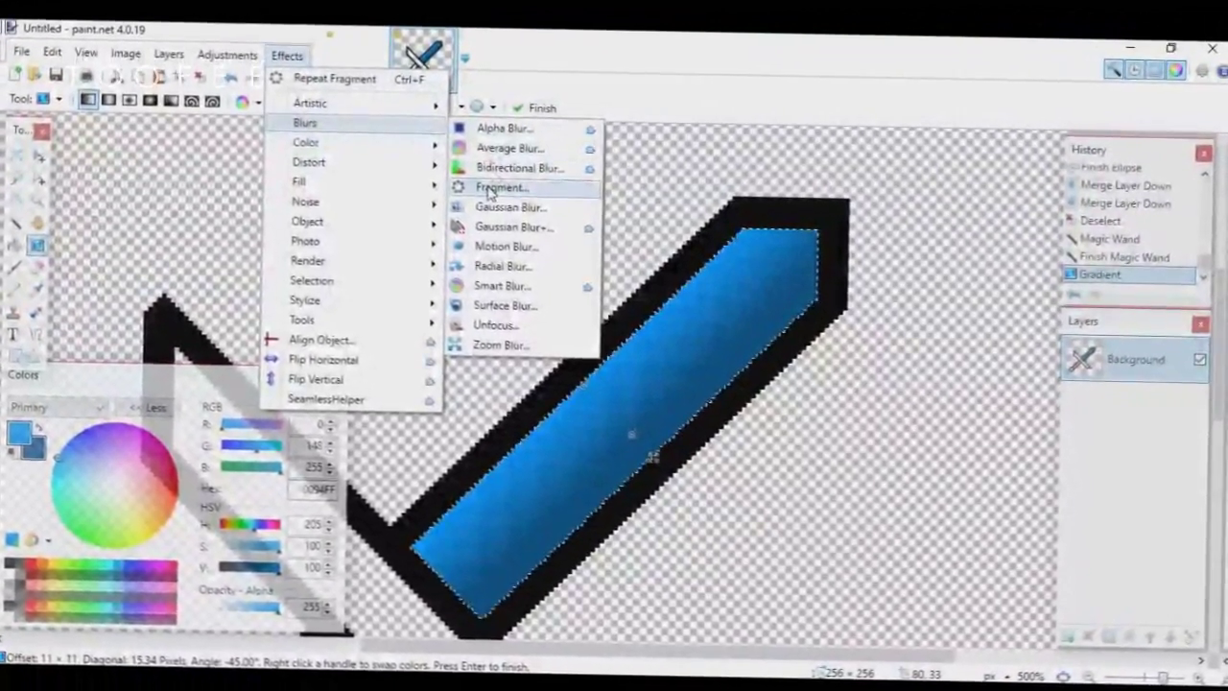
{"action": "left_click", "coordinate": [492, 192]}
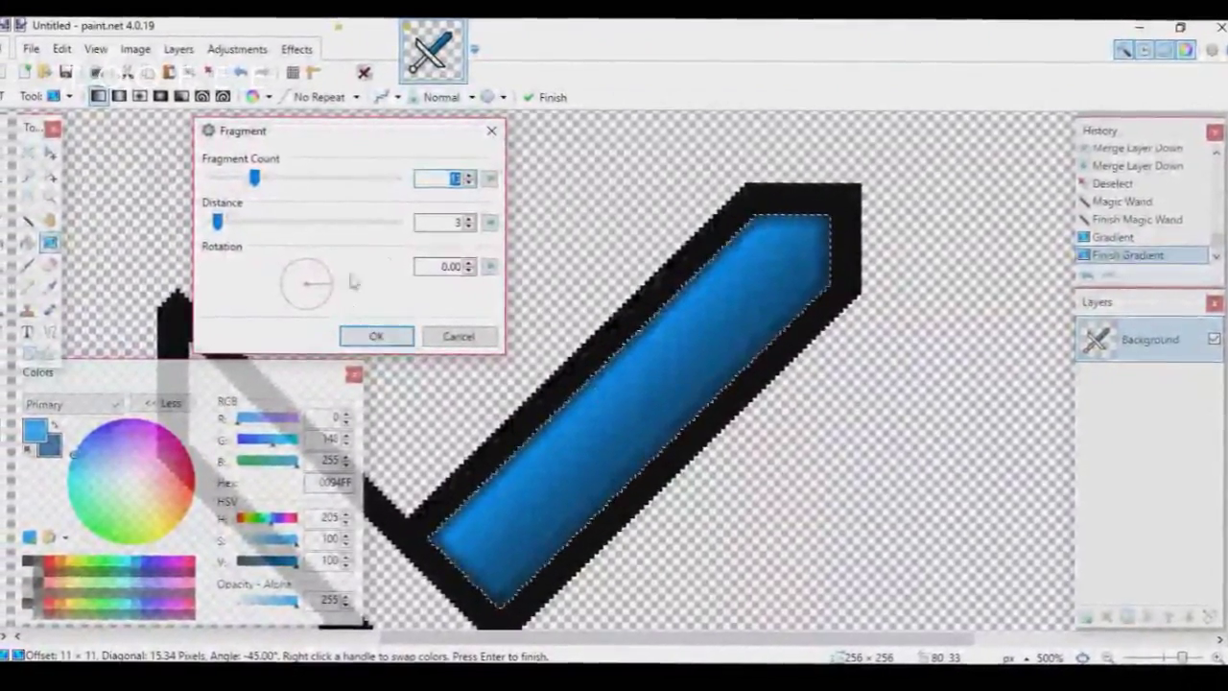
{"action": "left_click", "coordinate": [447, 224]}
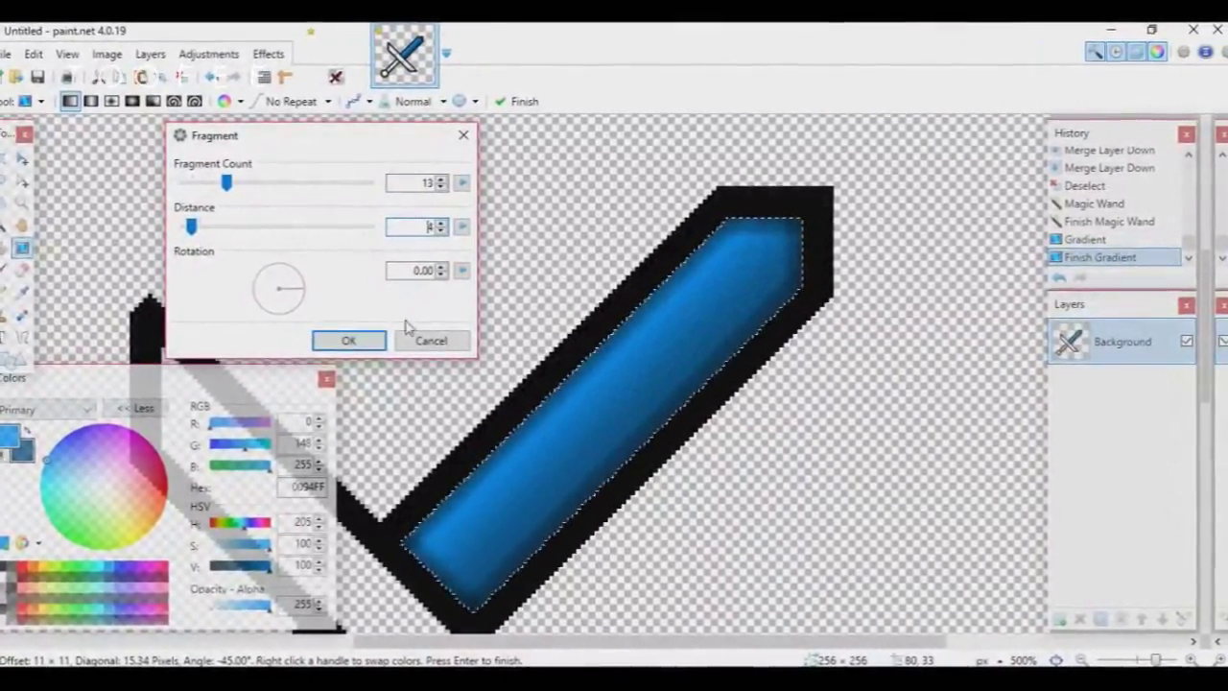
{"action": "left_click", "coordinate": [348, 345]}
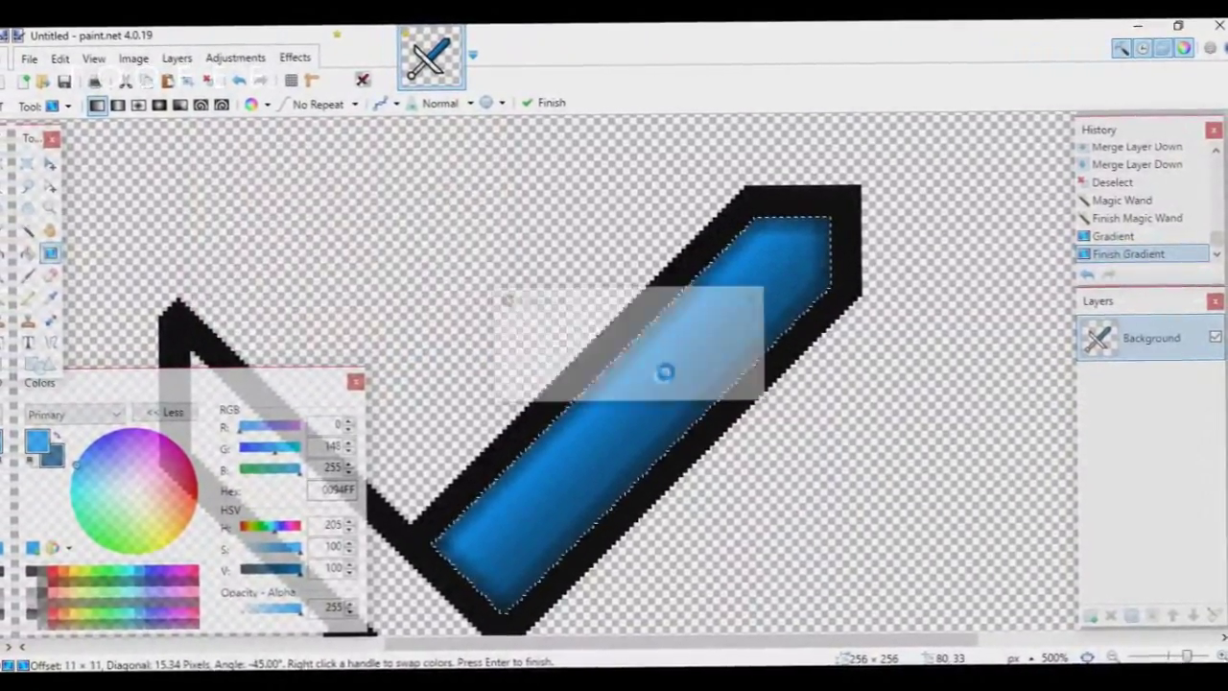
{"action": "key", "text": "ctrl+d"}
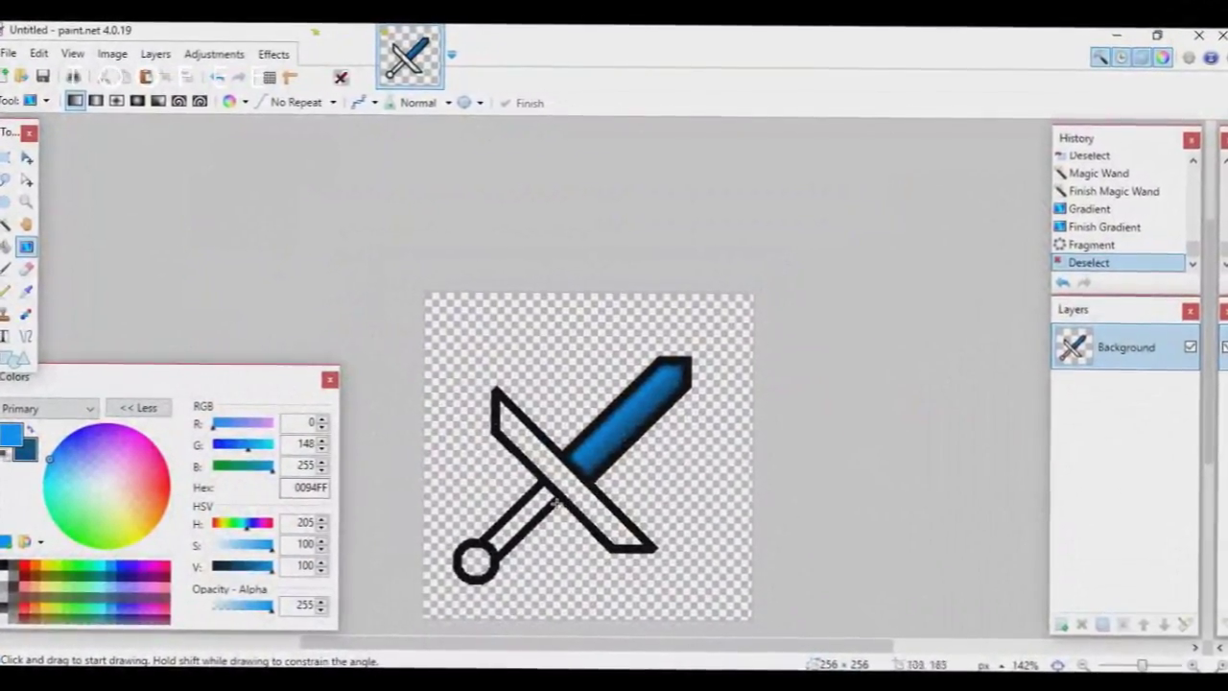
Set the primary color to dark grey 404040 and the secondary color to near-black 1E1E1E.
{"action": "scroll", "coordinate": [491, 543], "scroll_direction": "up", "scroll_amount": 3}
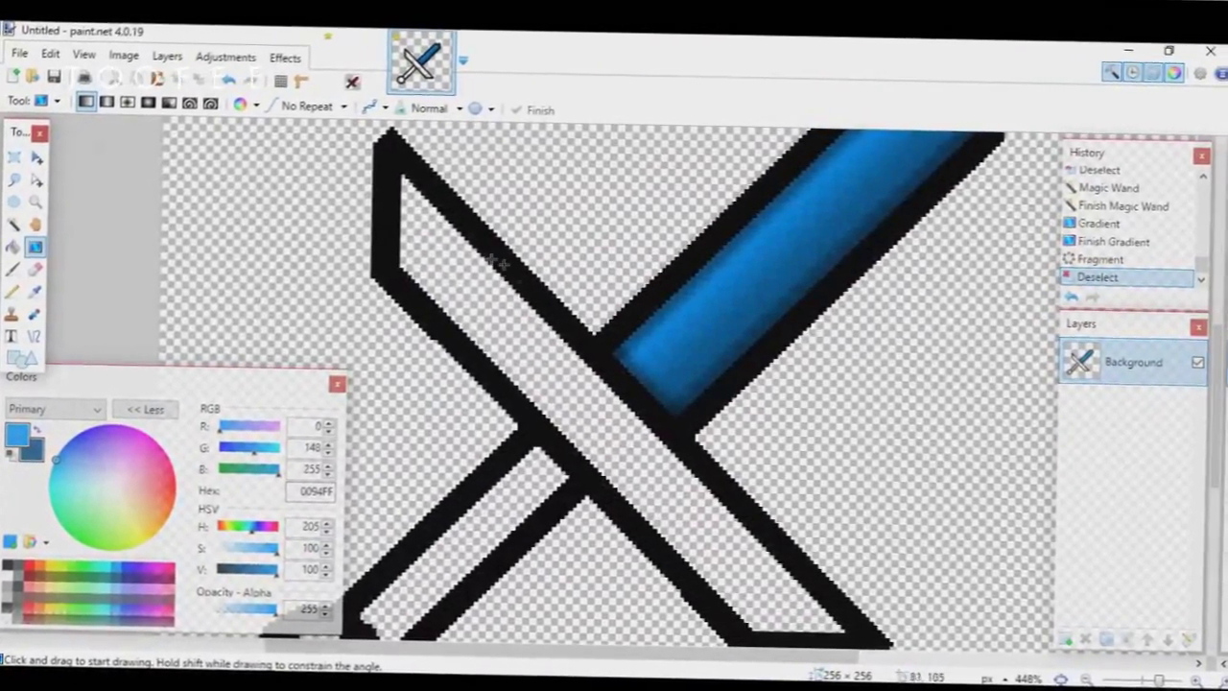
{"action": "scroll", "coordinate": [548, 387], "scroll_direction": "up", "scroll_amount": 3}
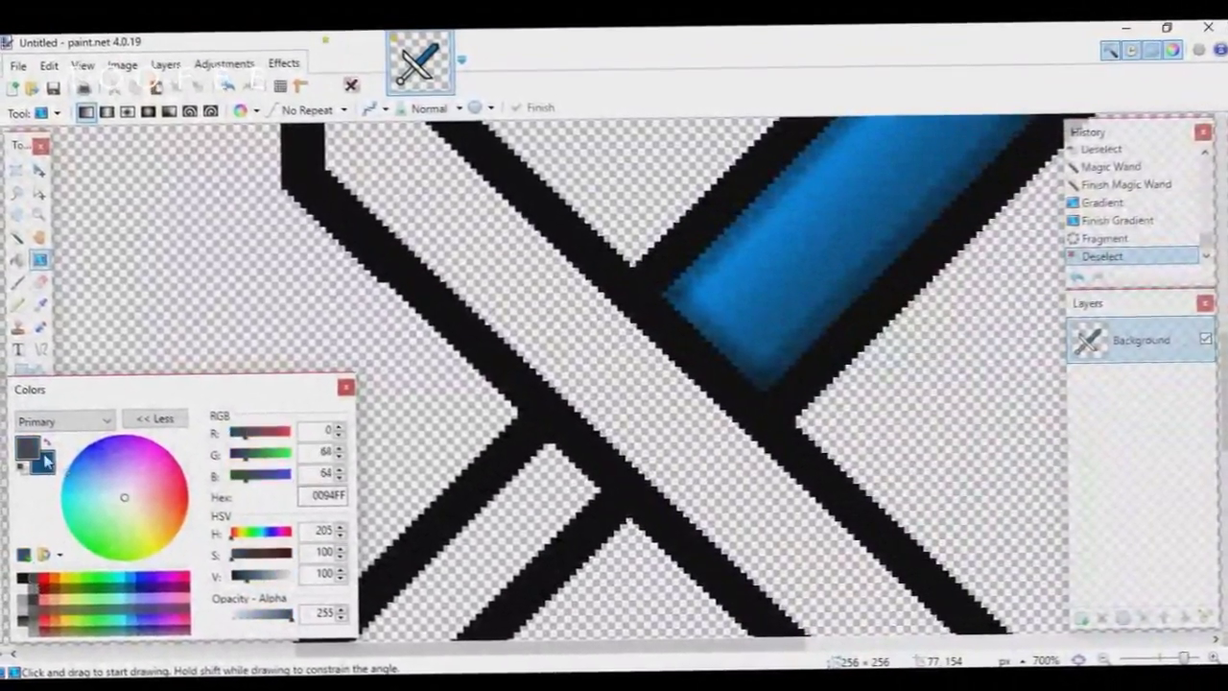
{"action": "left_click", "coordinate": [40, 593]}
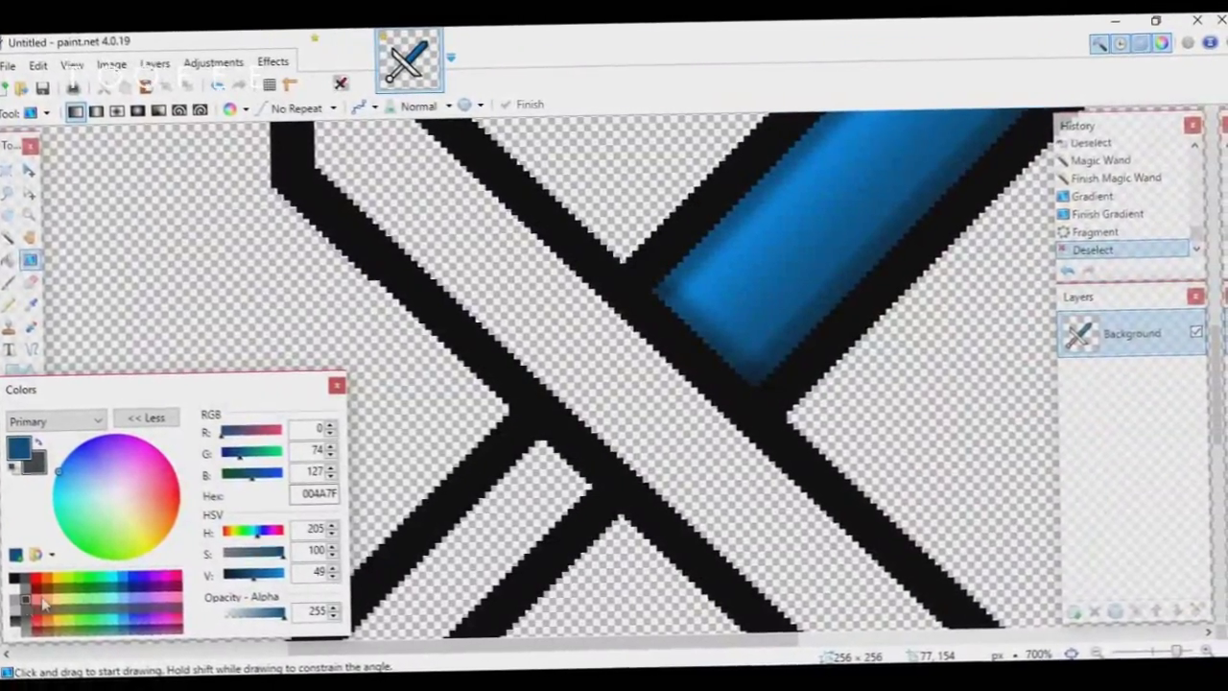
{"action": "left_click", "coordinate": [42, 601]}
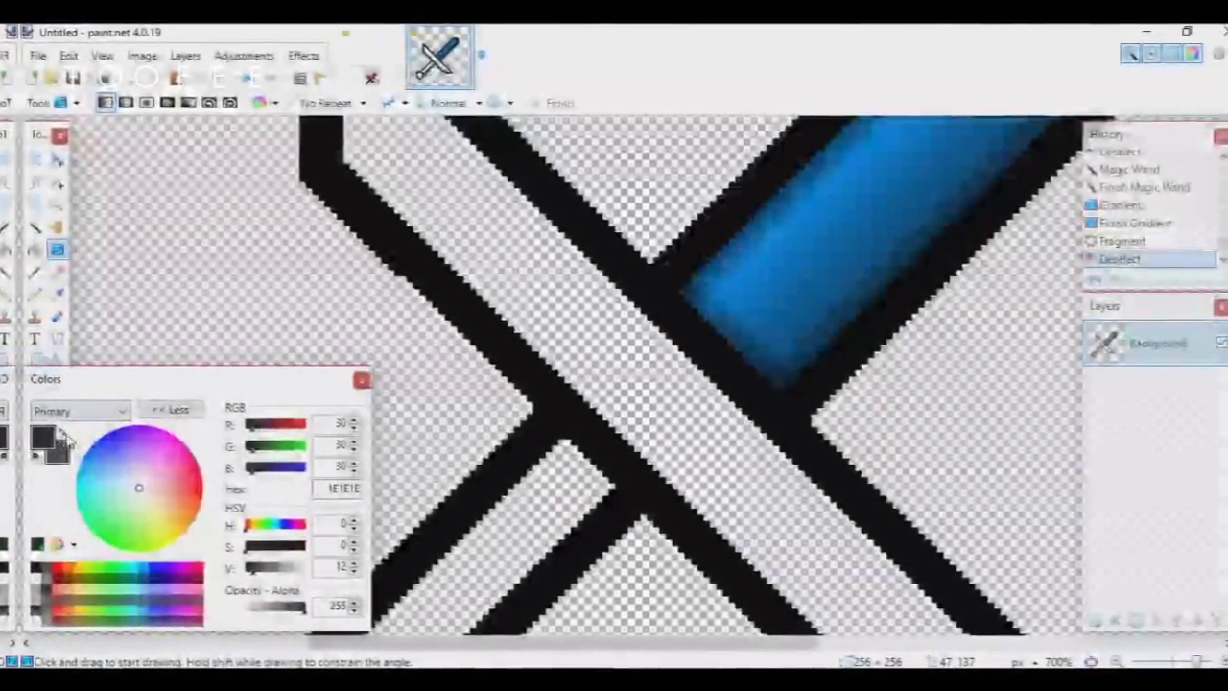
{"action": "left_click", "coordinate": [23, 593]}
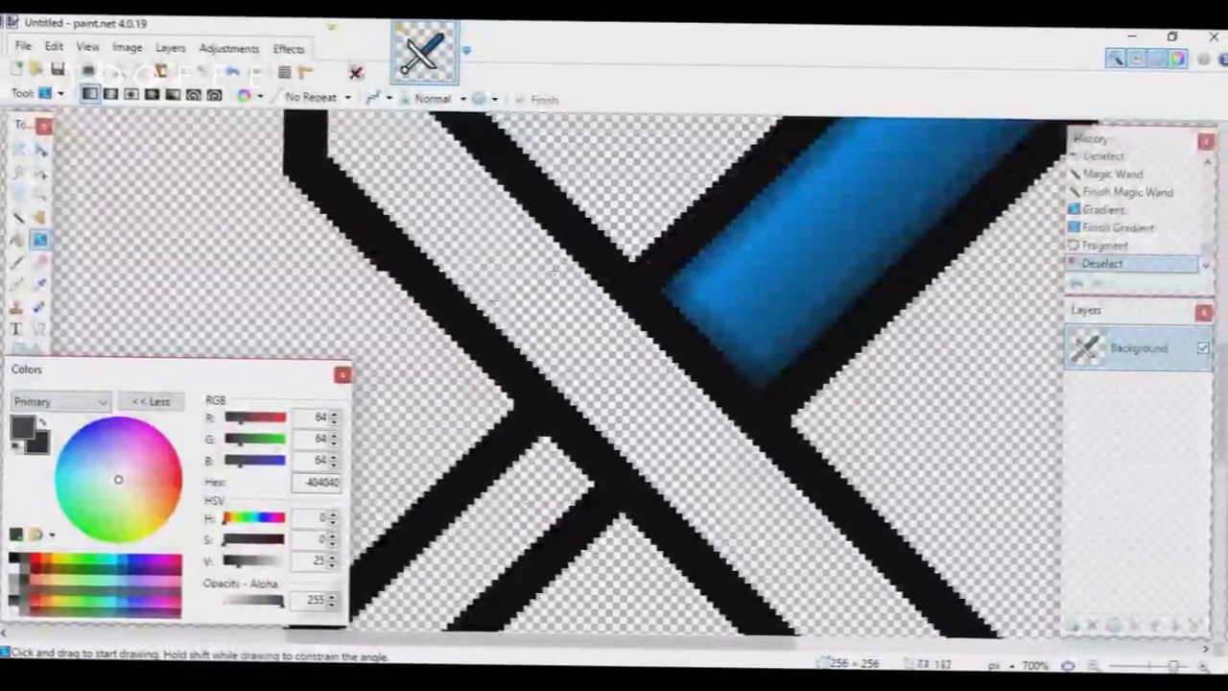
Select the guard's interior with the Magic Wand and fill it with a linear gradient from 404040 to 1E1E1E.
{"action": "key", "text": "s"}
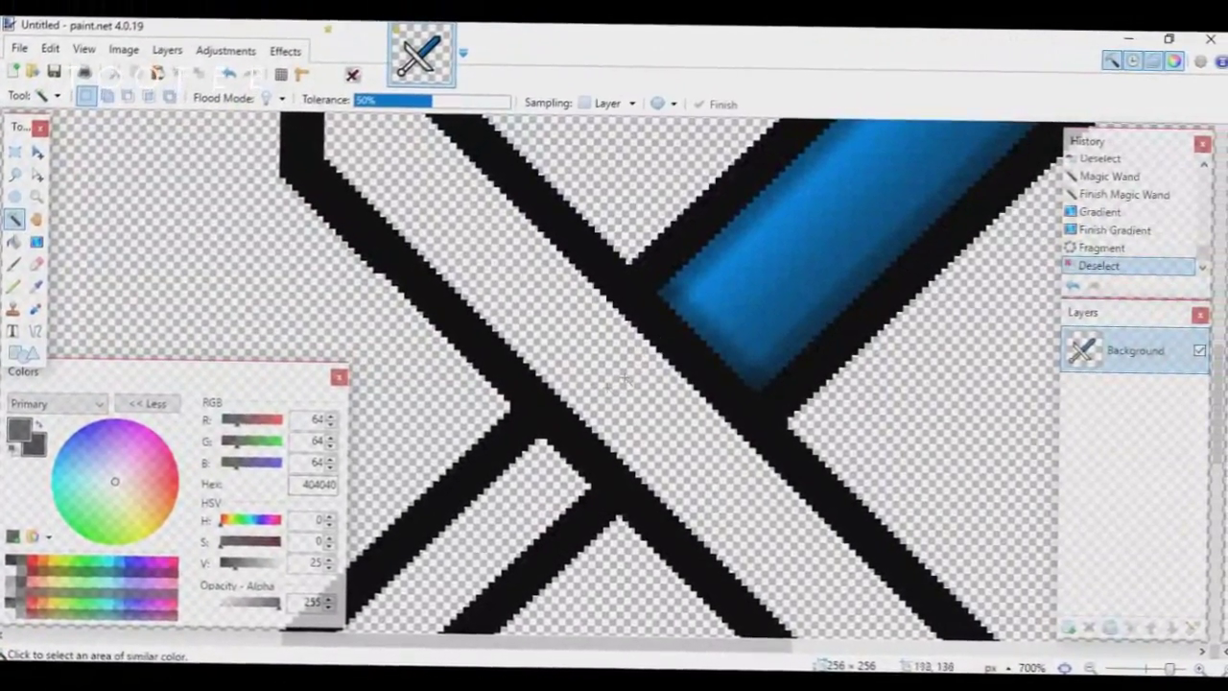
{"action": "left_click", "coordinate": [637, 389]}
{"action": "scroll", "coordinate": [643, 391], "scroll_direction": "down", "scroll_amount": 2}
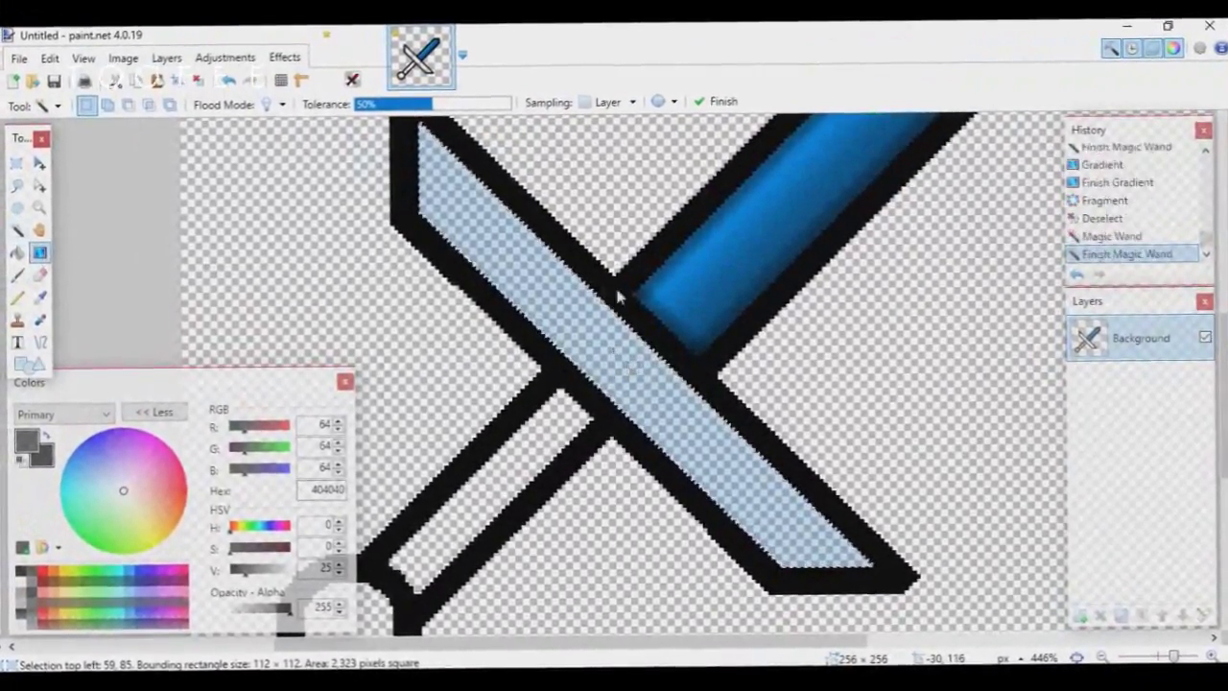
{"action": "key", "text": "g"}
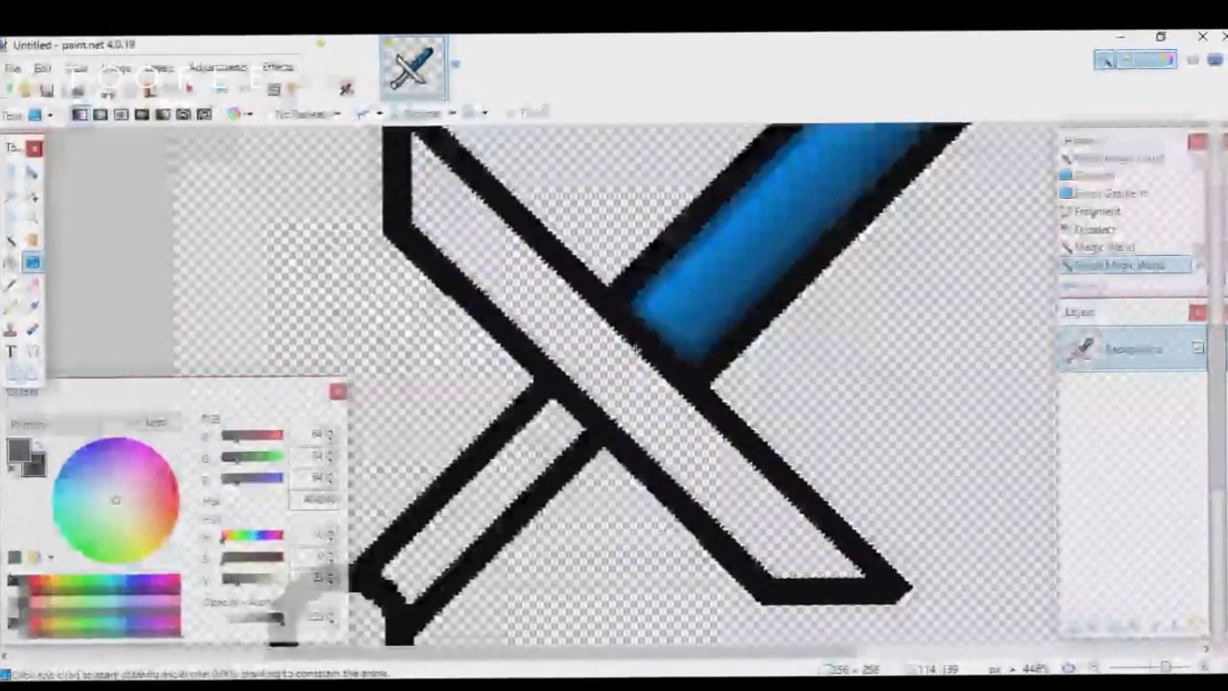
{"action": "left_click_drag", "start_coordinate": [637, 326], "coordinate": [609, 373]}
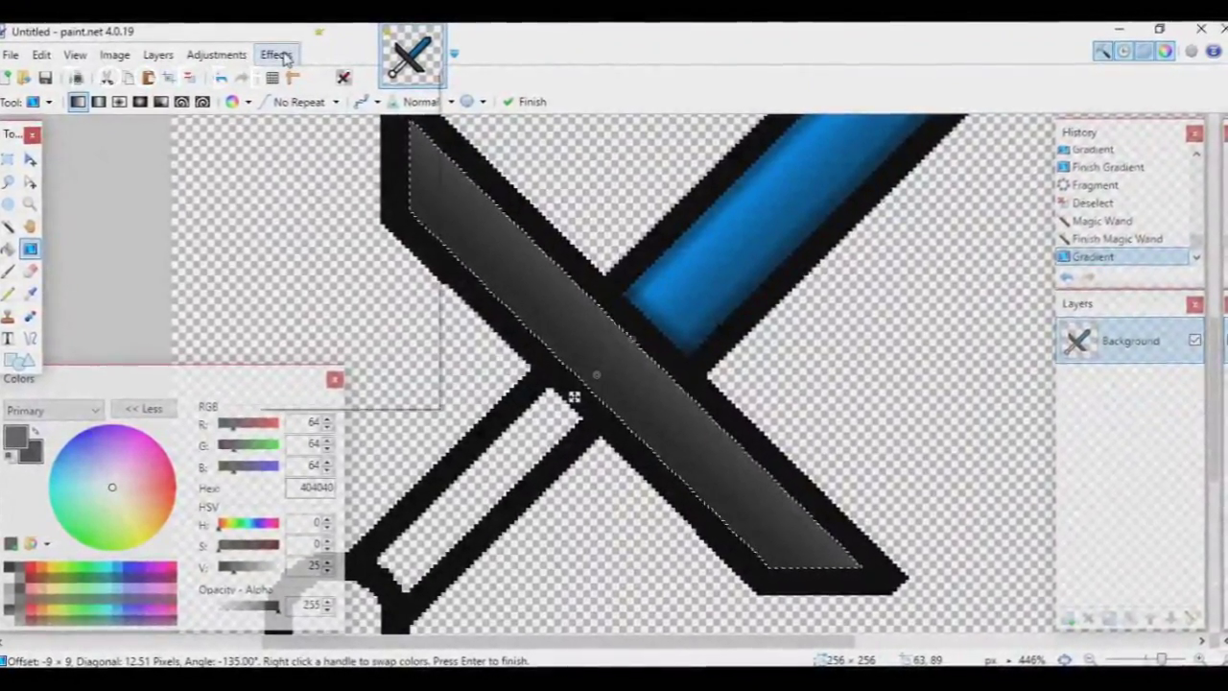
Repeat the Fragment effect on the guard's gradient and clear the selection.
{"action": "left_click", "coordinate": [278, 55]}
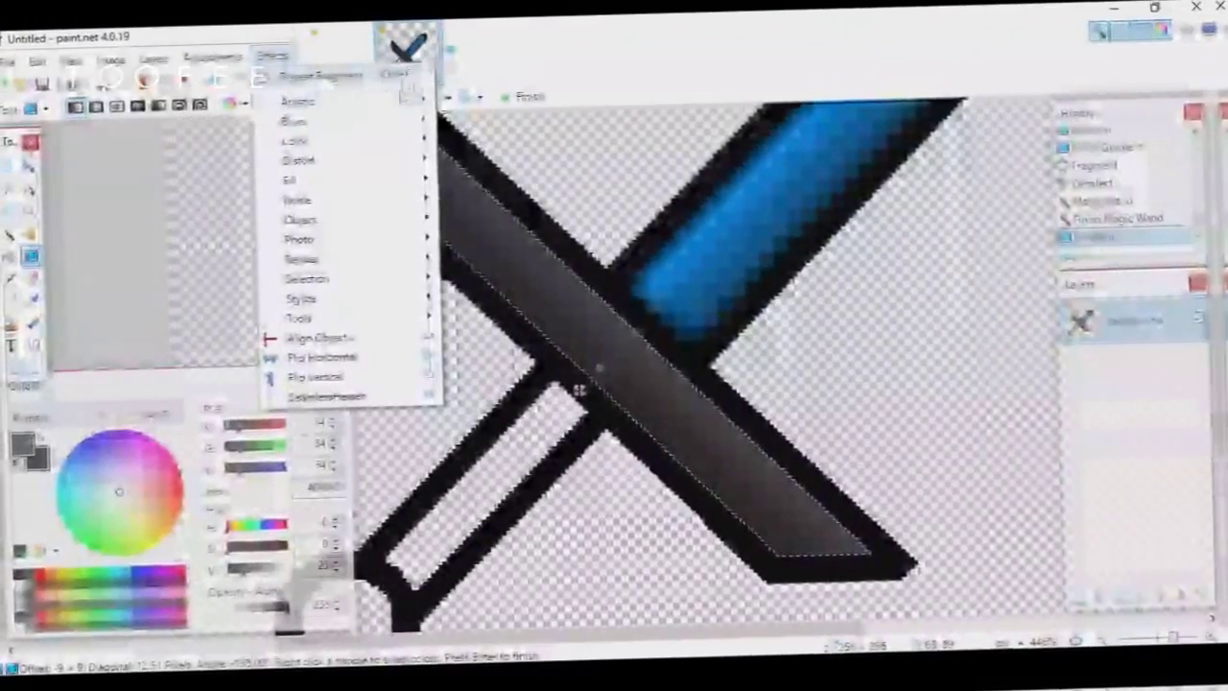
{"action": "left_click", "coordinate": [365, 87]}
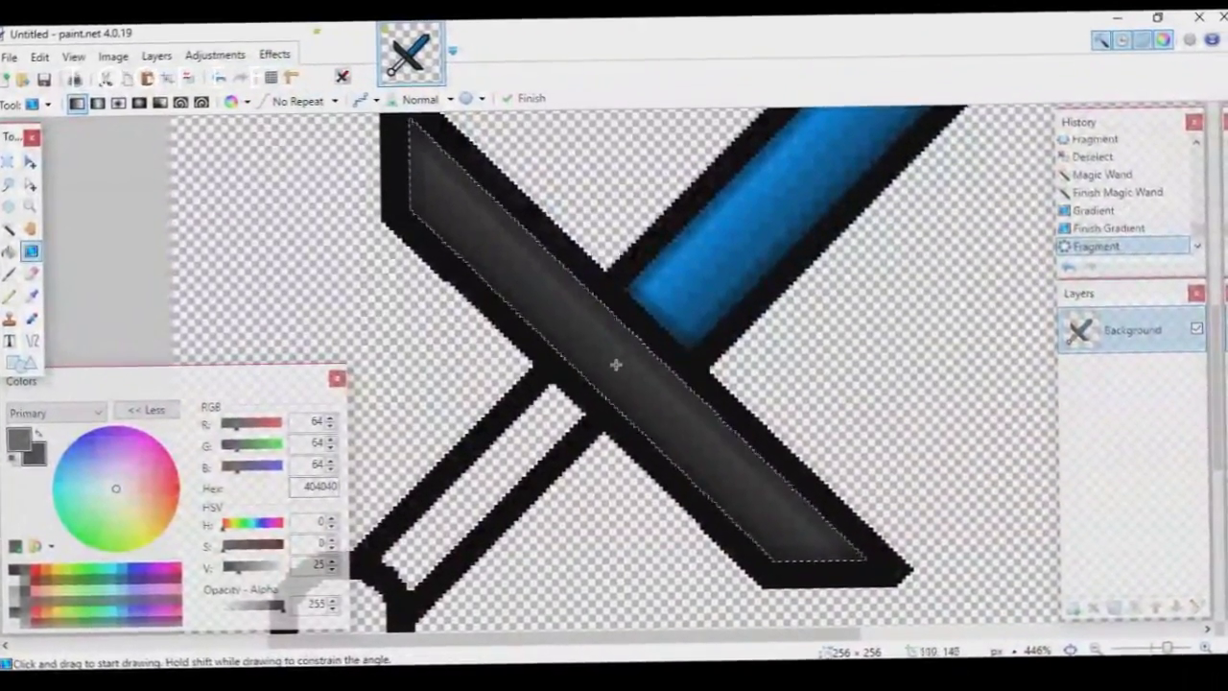
{"action": "key", "text": "ctrl+d"}
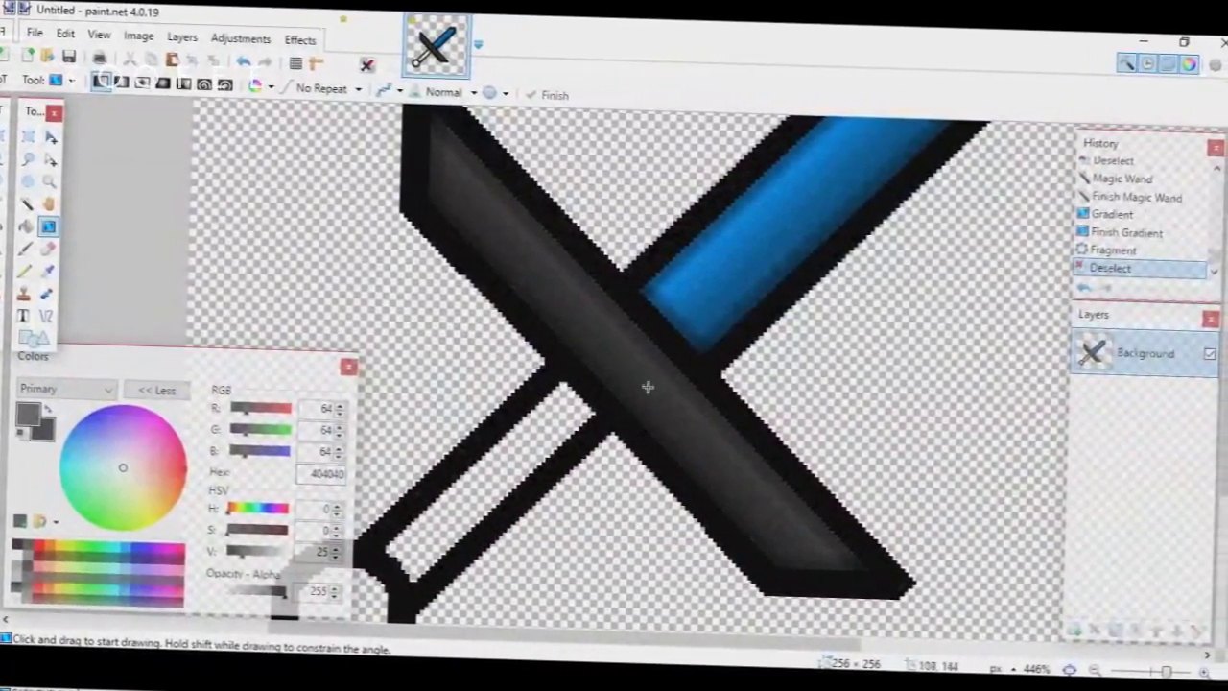
Fill the handle's interior with the same dark grey gradient and soften it with the Fragment effect.
{"action": "scroll", "coordinate": [777, 484], "scroll_direction": "down", "scroll_amount": 5}
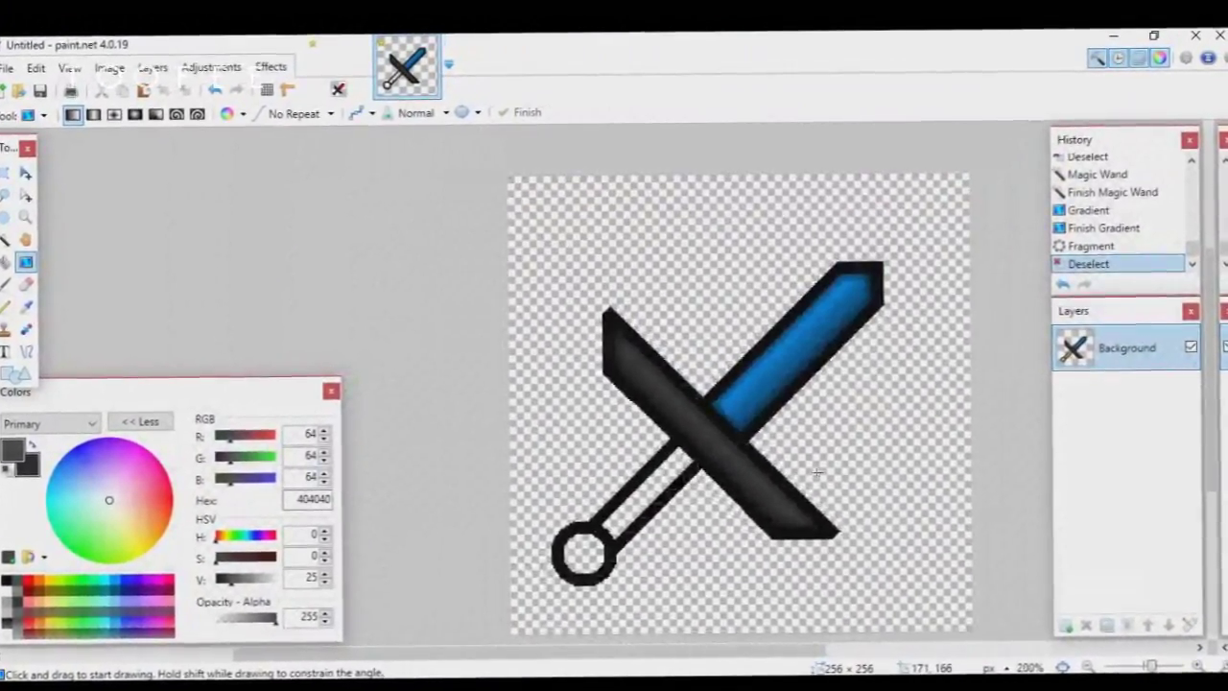
{"action": "scroll", "coordinate": [652, 518], "scroll_direction": "up", "scroll_amount": 5}
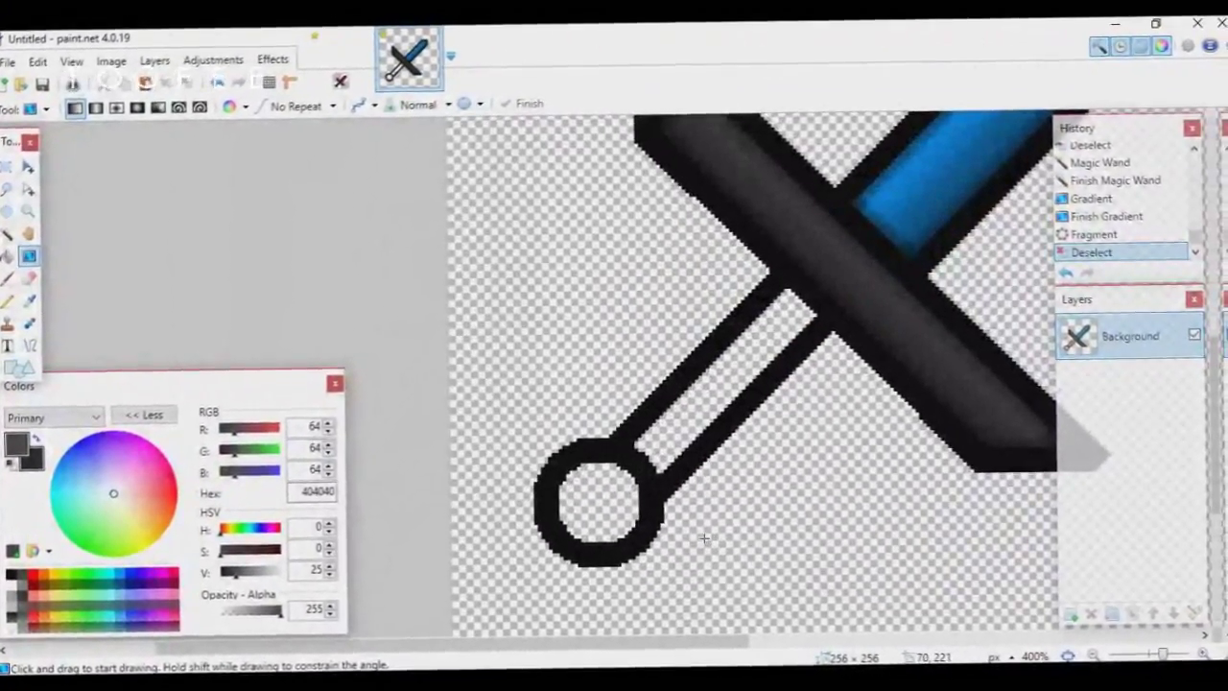
{"action": "scroll", "coordinate": [649, 504], "scroll_direction": "down", "scroll_amount": 2}
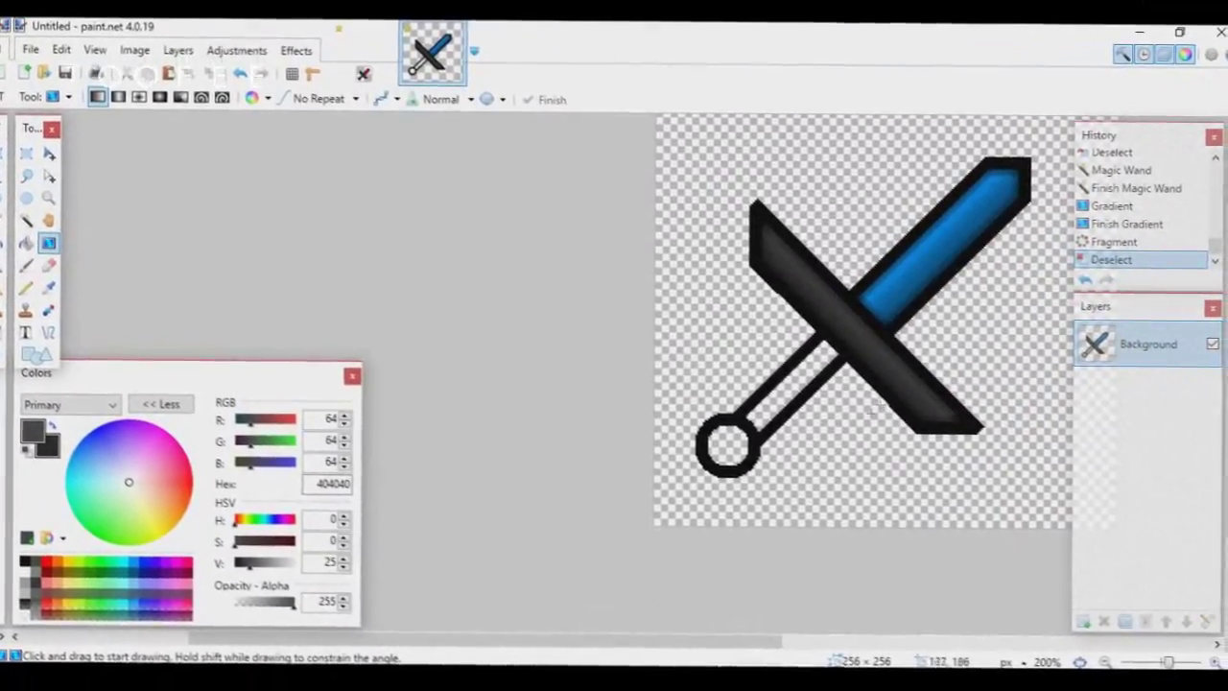
{"action": "scroll", "coordinate": [690, 384], "scroll_direction": "up", "scroll_amount": 4}
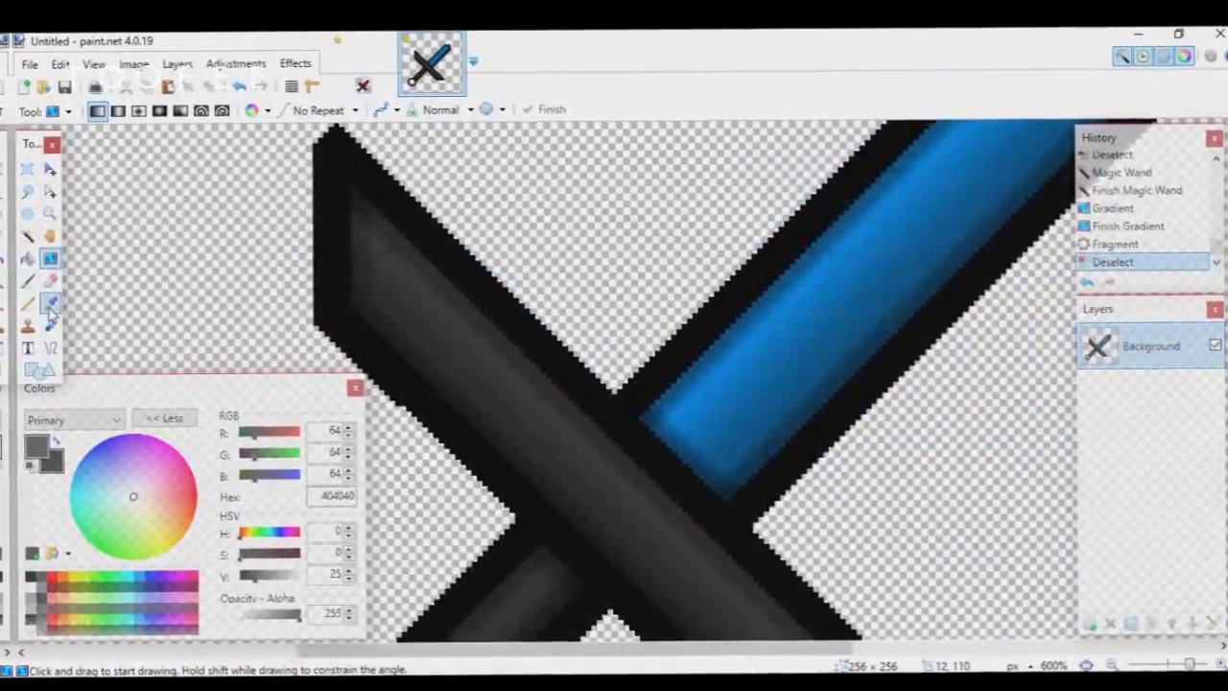
Sample the blade's blues with the Color Picker, making 0084E3 the primary color and 002D4E the secondary color.
{"action": "key", "text": "k"}
{"action": "left_click", "coordinate": [726, 367]}
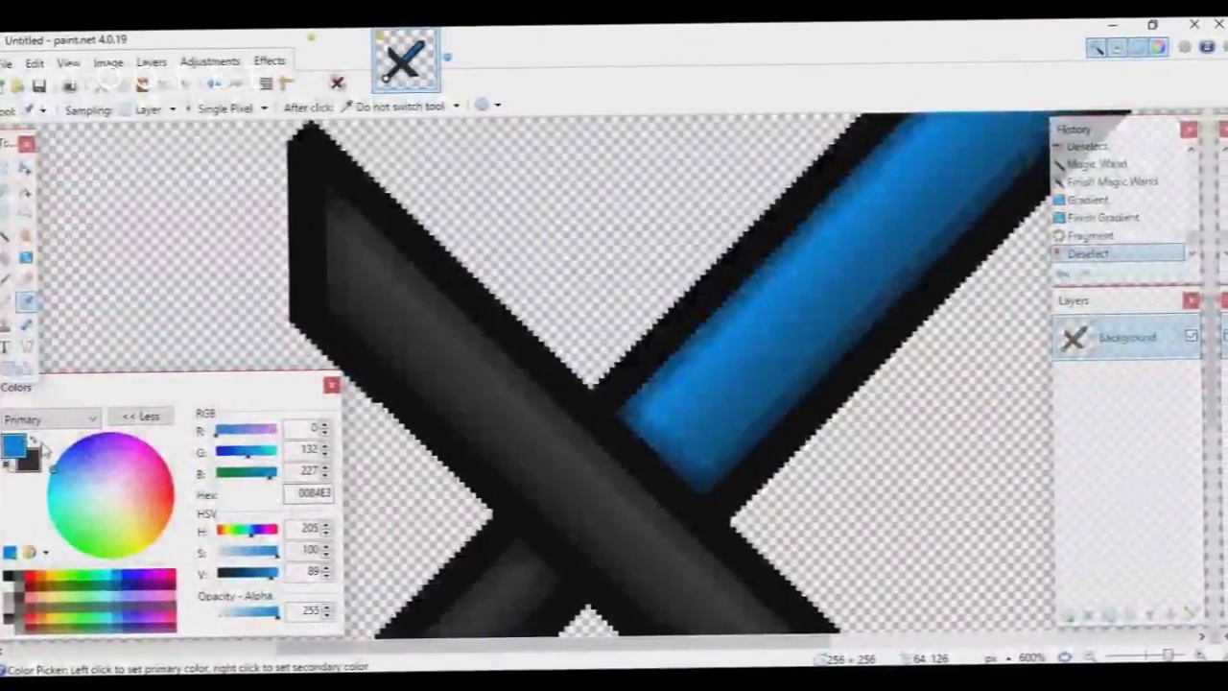
{"action": "left_click", "coordinate": [713, 483]}
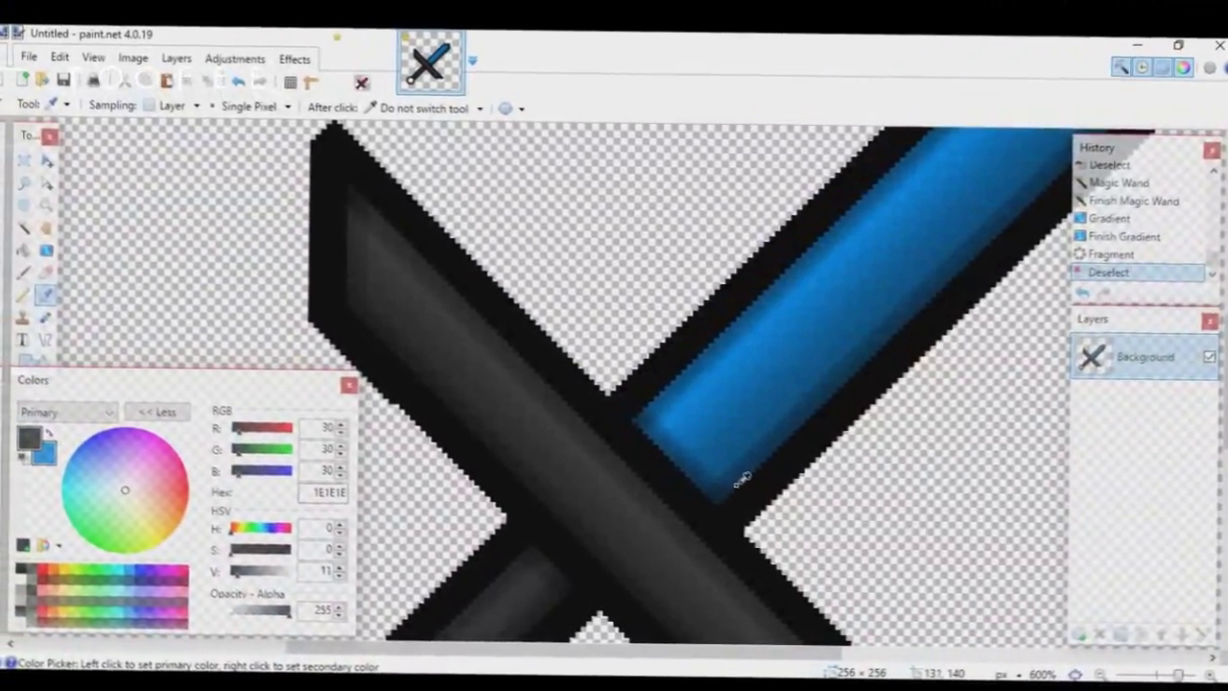
{"action": "left_click", "coordinate": [737, 472]}
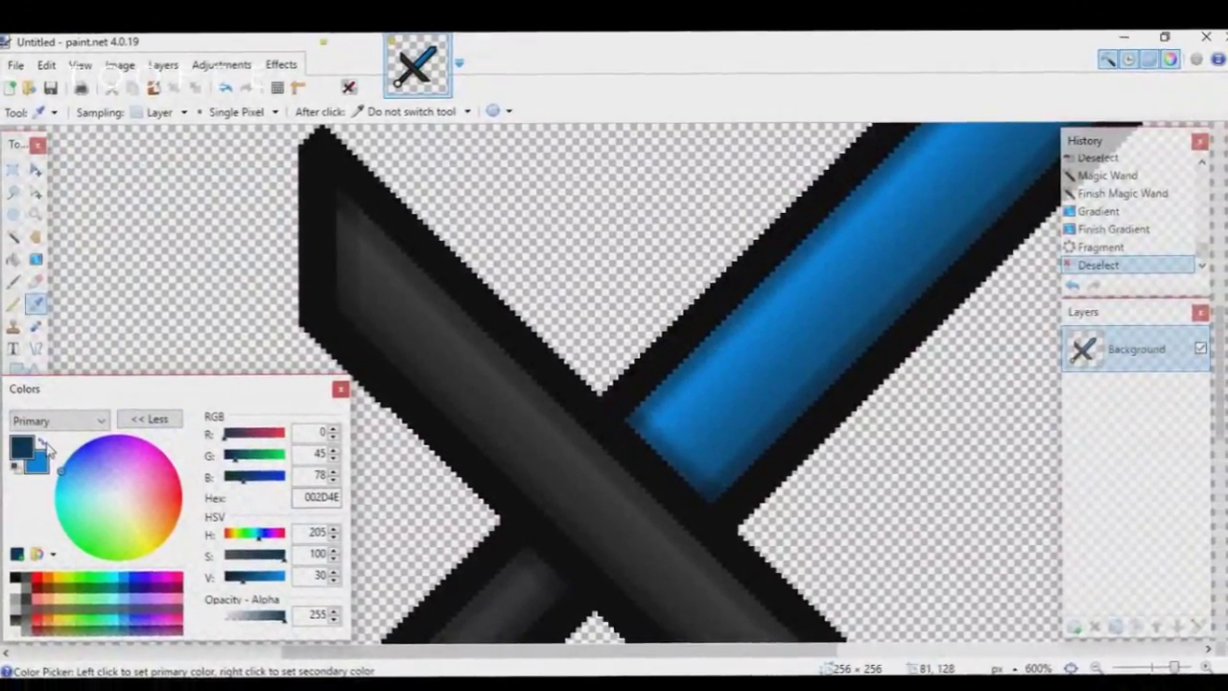
{"action": "left_click", "coordinate": [43, 444]}
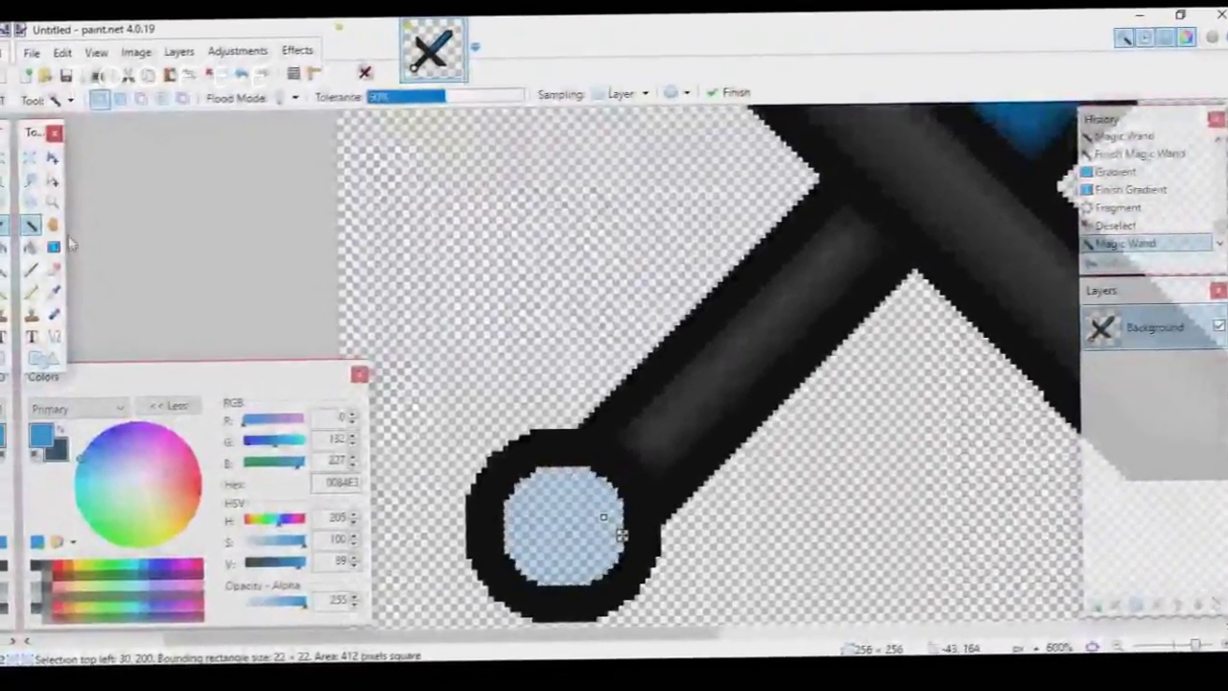
Fill the pommel's selected interior with a radial gradient from 0084E3 to 002D4E, soften it with Fragment and deselect.
{"action": "key", "text": "g"}
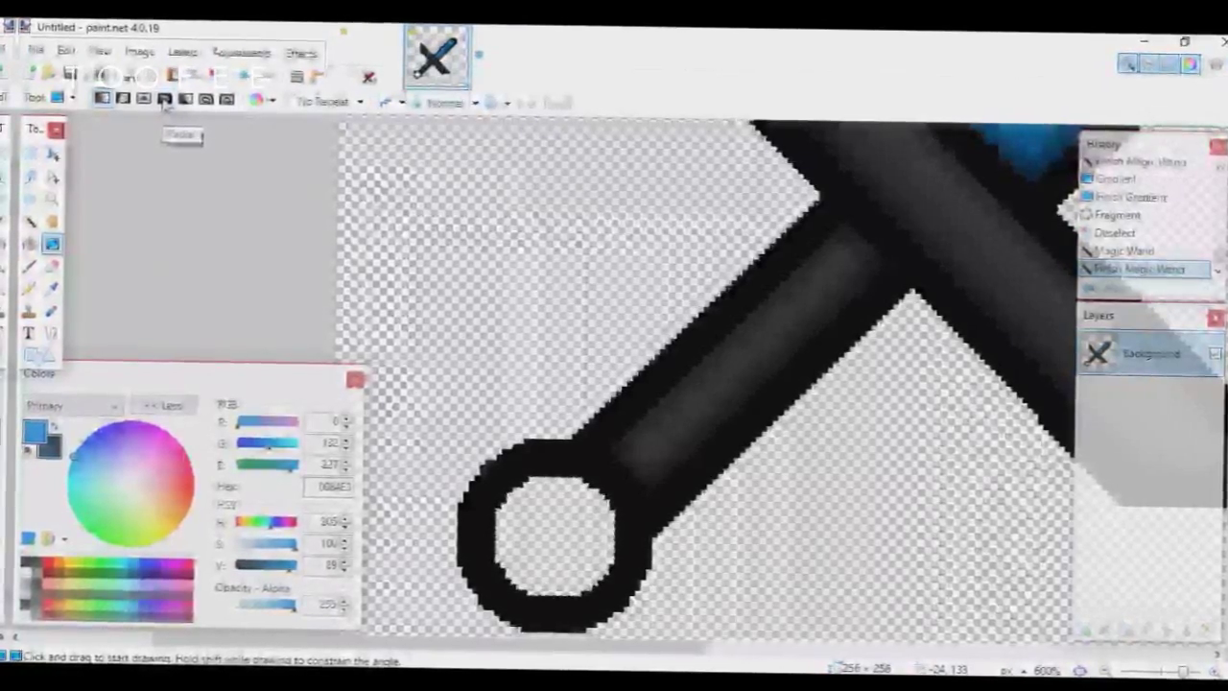
{"action": "left_click_drag", "start_coordinate": [528, 510], "coordinate": [585, 556]}
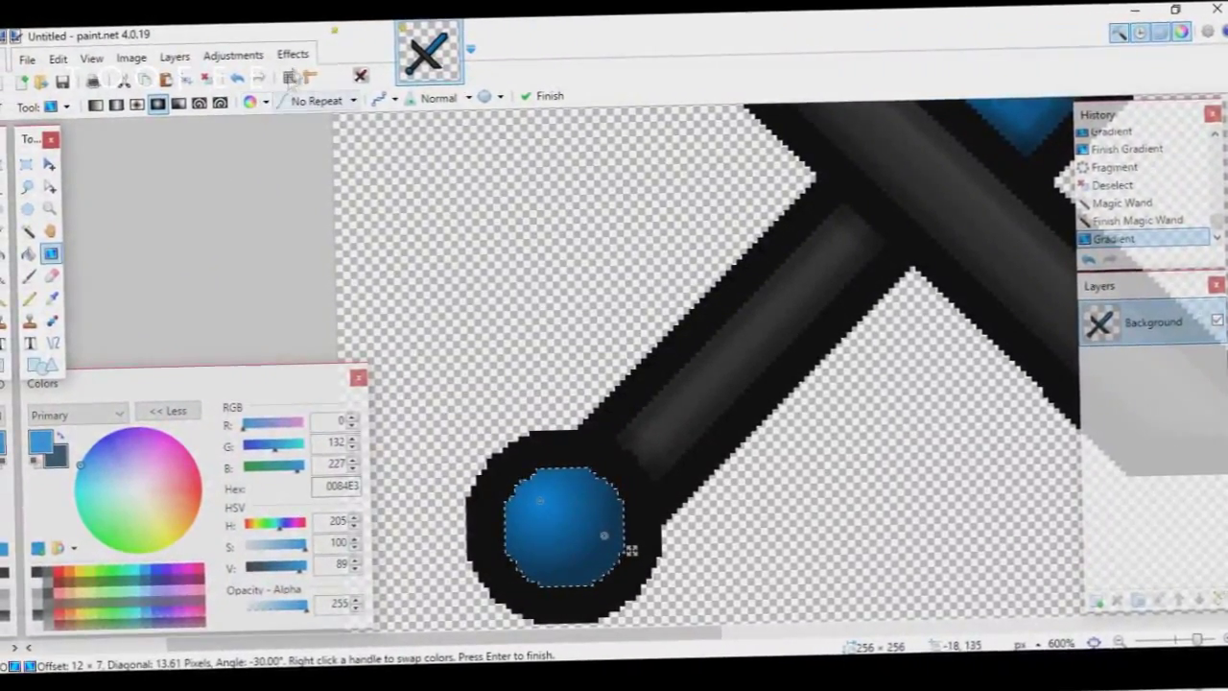
{"action": "left_click", "coordinate": [293, 55]}
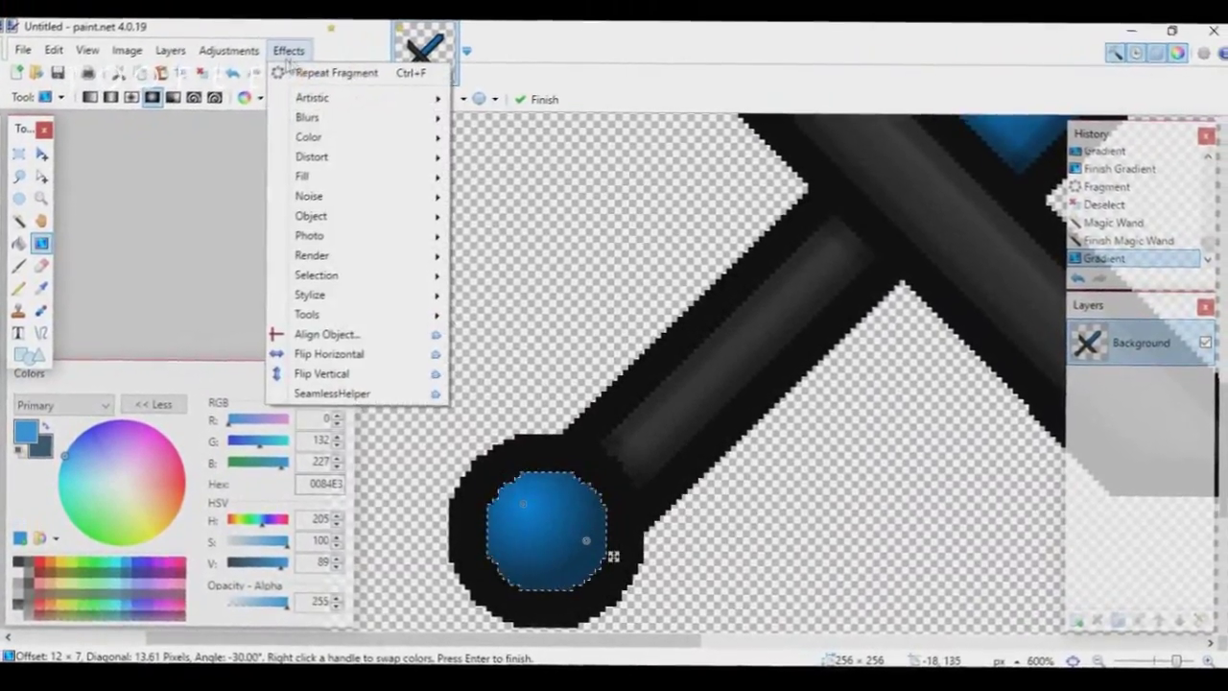
{"action": "left_click", "coordinate": [300, 79]}
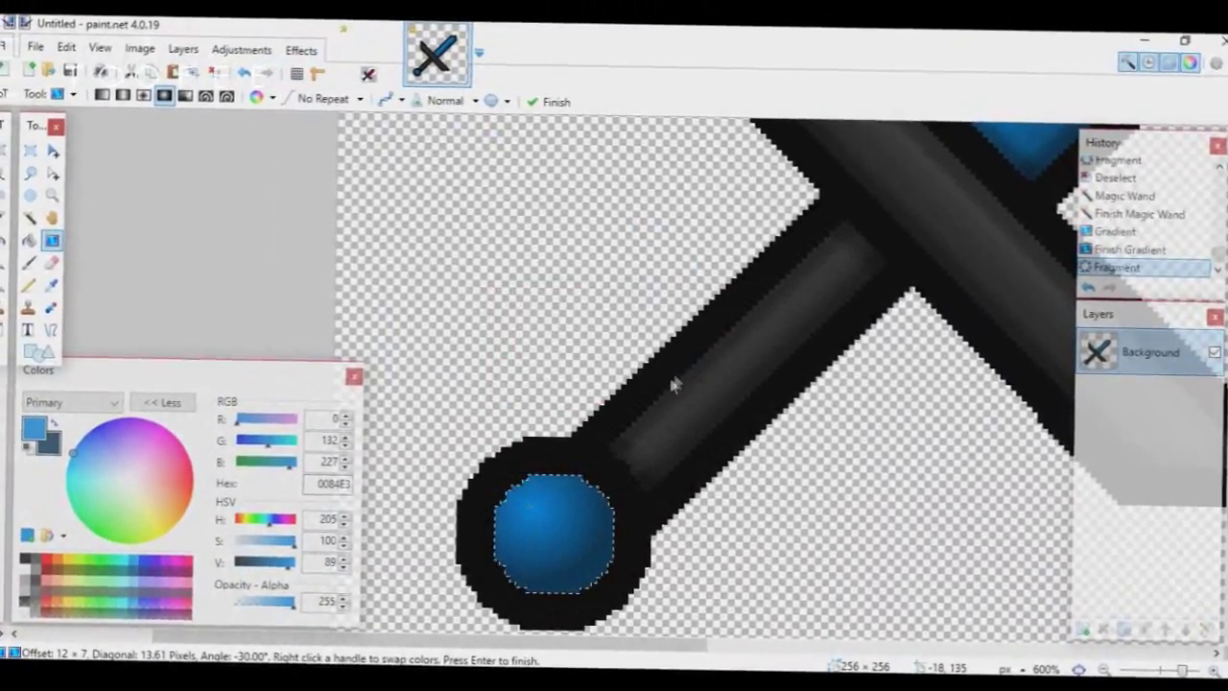
{"action": "key", "text": "ctrl+d"}
{"action": "scroll", "coordinate": [701, 389], "scroll_direction": "down", "scroll_amount": 8}
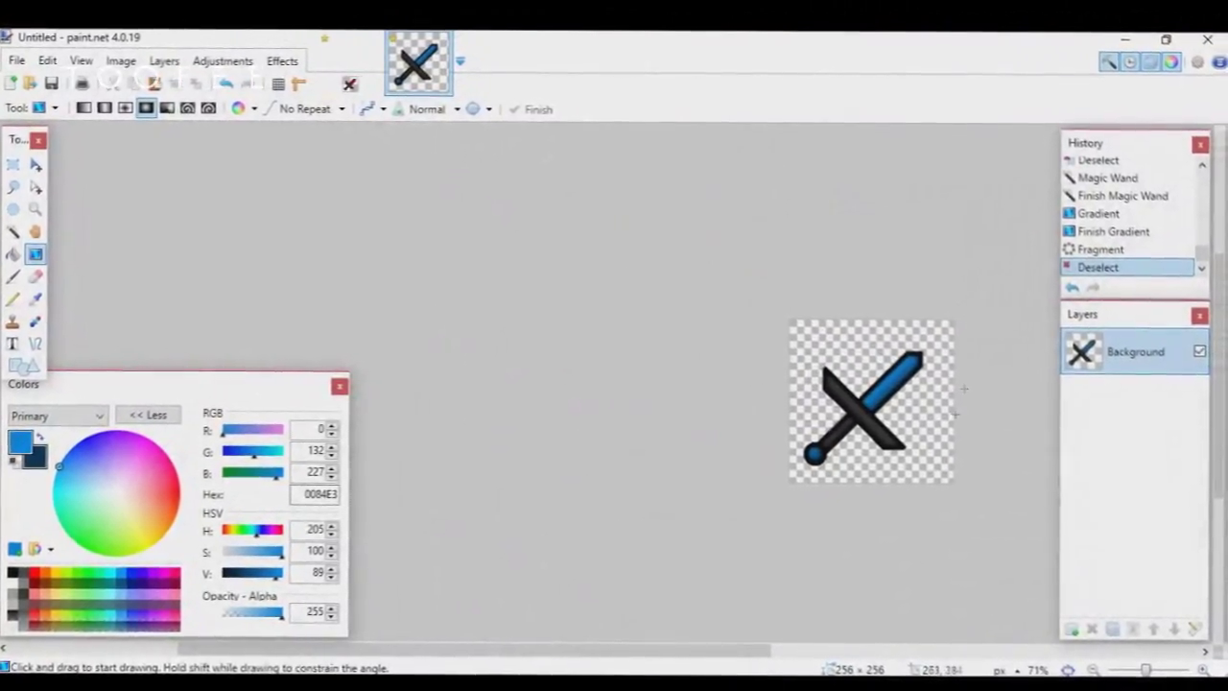
{"action": "scroll", "coordinate": [964, 388], "scroll_direction": "up", "scroll_amount": 5}
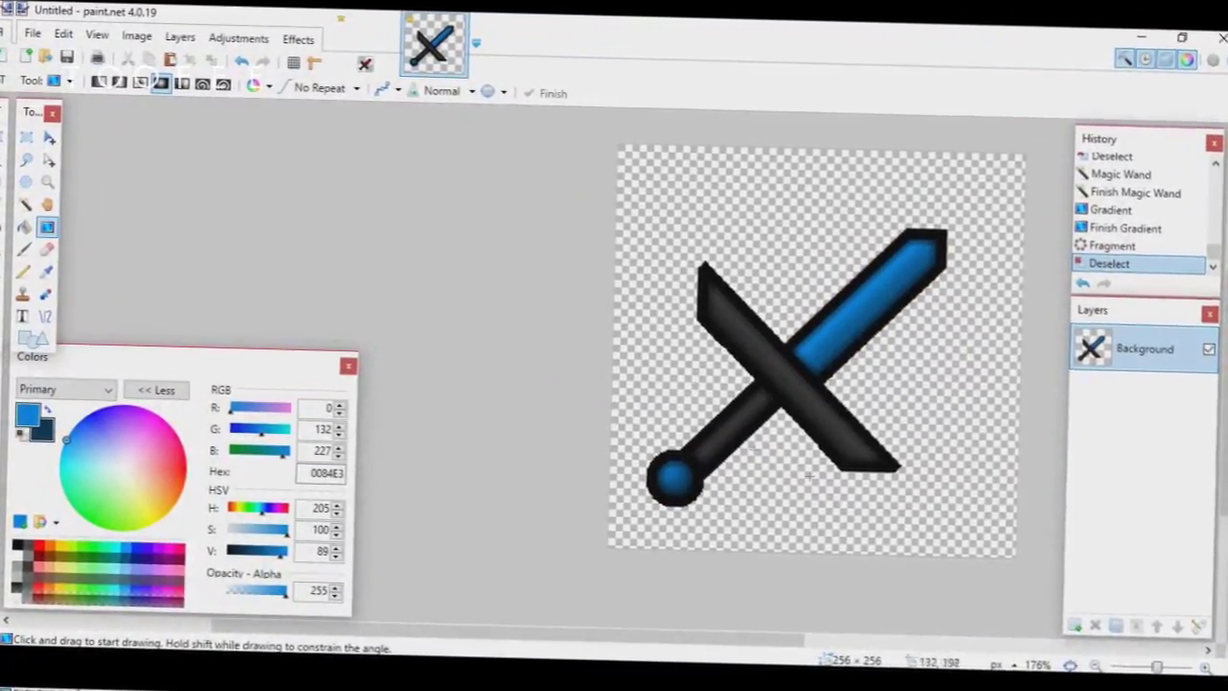
{"action": "scroll", "coordinate": [924, 353], "scroll_direction": "up", "scroll_amount": 1}
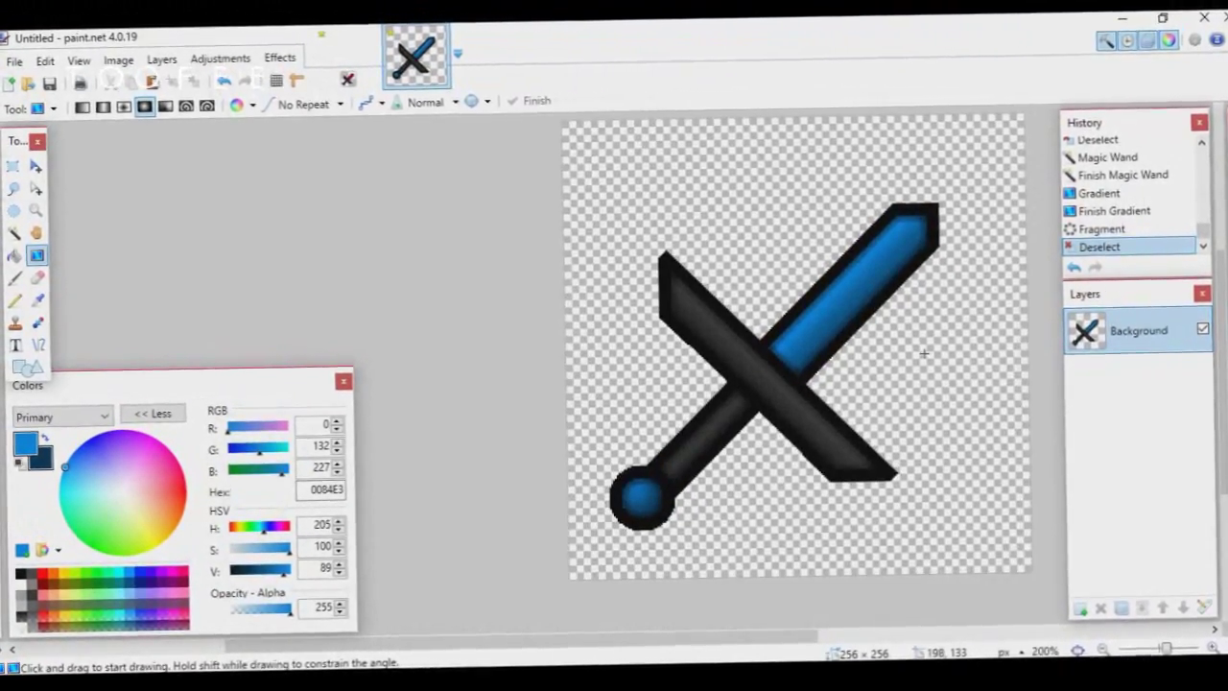